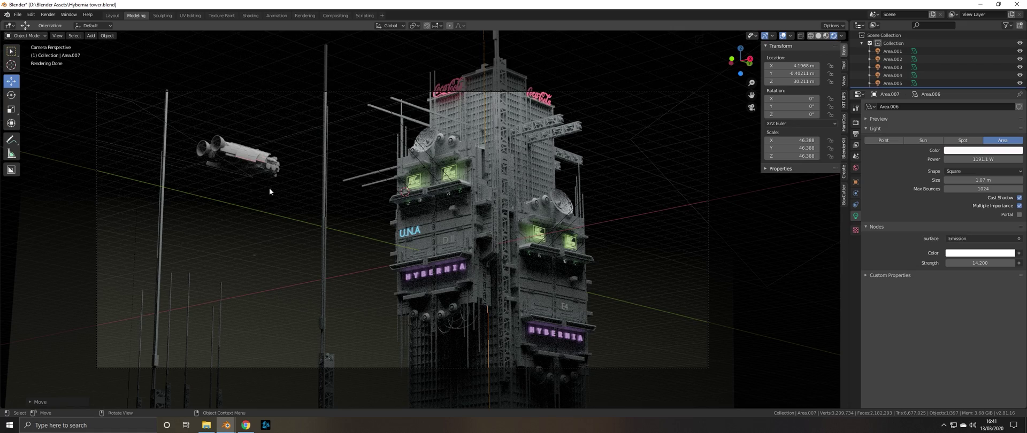
Step: Lower the area light above the tower close to its roof and raise it back to about Z 26.9 m
{"action": "middle_click_drag", "start_coordinate": [264, 189], "coordinate": [311, 209]}
{"action": "middle_click_drag", "start_coordinate": [474, 246], "coordinate": [465, 243]}
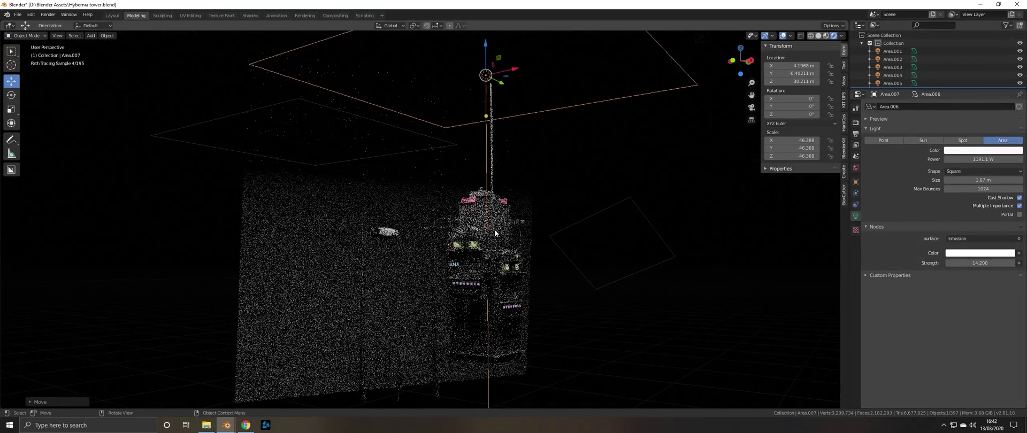
{"action": "left_click", "coordinate": [495, 233]}
{"action": "key", "text": "KP_Decimal"}
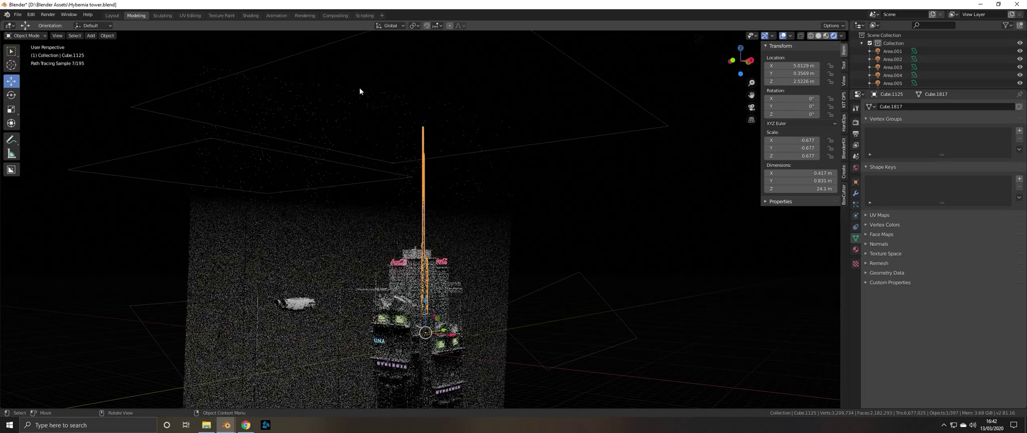
{"action": "left_click", "coordinate": [589, 73]}
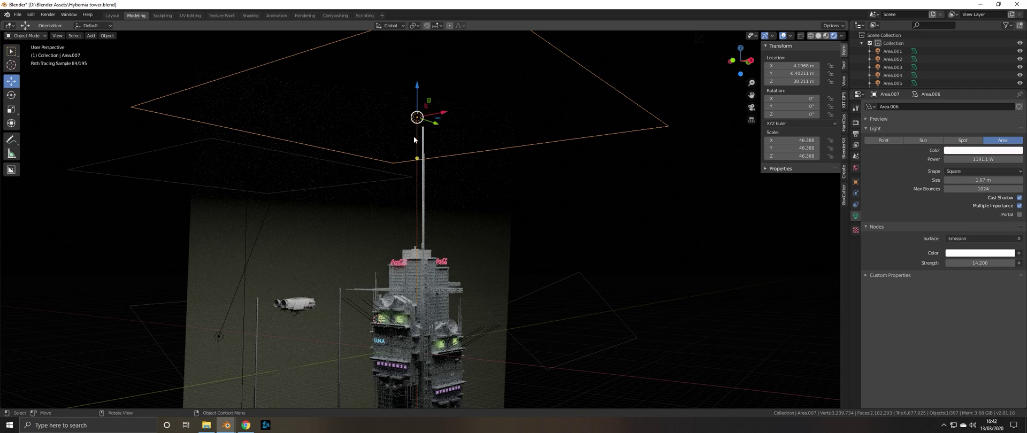
{"action": "mouse_move", "coordinate": [435, 316]}
{"action": "middle_mouse_down"}
{"action": "mouse_move", "coordinate": [446, 171]}
{"action": "mouse_move", "coordinate": [409, 34]}
{"action": "middle_mouse_up"}
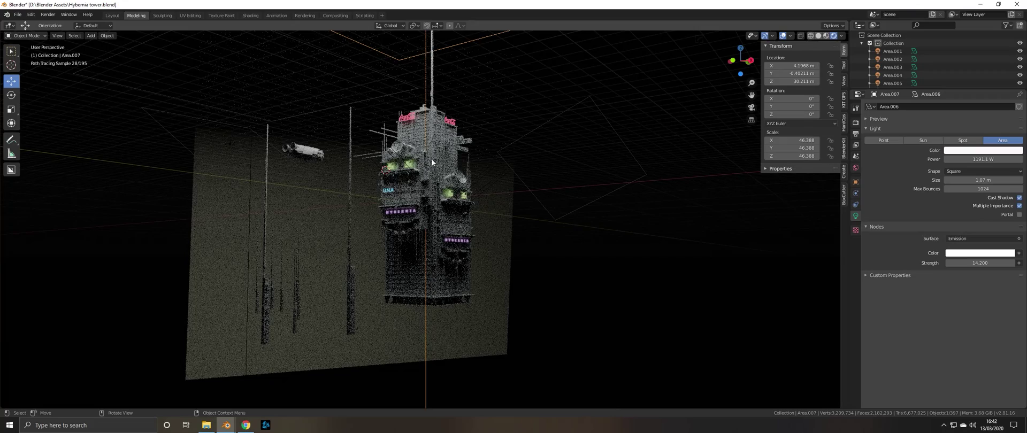
{"action": "middle_click_drag", "start_coordinate": [425, 95], "coordinate": [434, 148]}
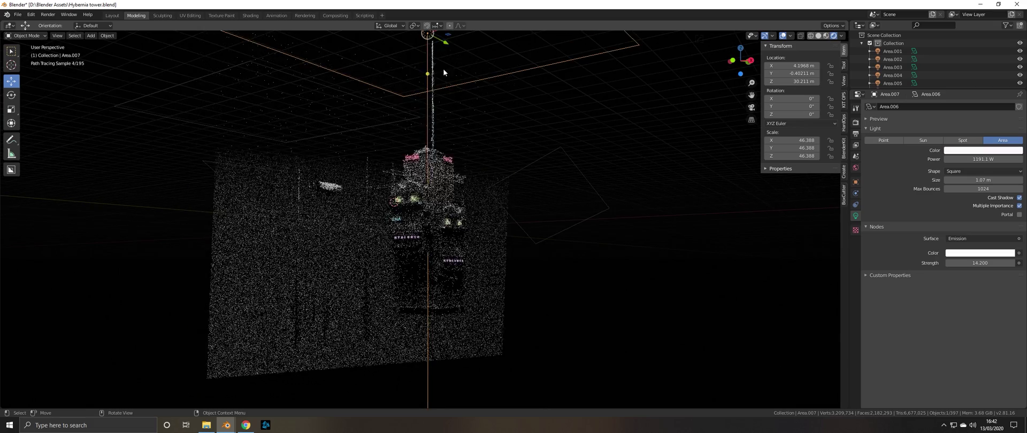
{"action": "left_click_drag", "start_coordinate": [428, 41], "coordinate": [435, 117]}
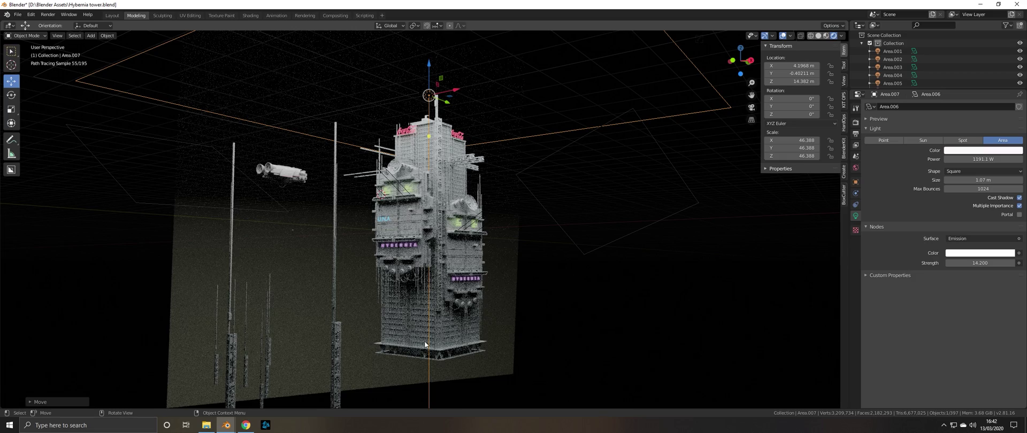
{"action": "mouse_move", "coordinate": [428, 67]}
{"action": "left_mouse_down"}
{"action": "mouse_move", "coordinate": [431, 33]}
{"action": "mouse_move", "coordinate": [437, 396]}
{"action": "mouse_move", "coordinate": [441, 380]}
{"action": "left_mouse_up"}
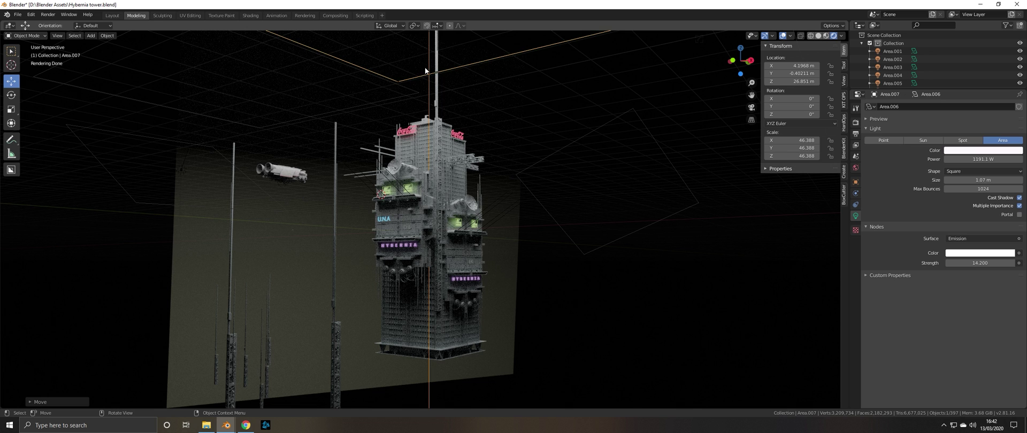
Step: Try the overhead light as a Sun, restore its Area type, and check the tower through the camera
{"action": "left_click", "coordinate": [932, 142]}
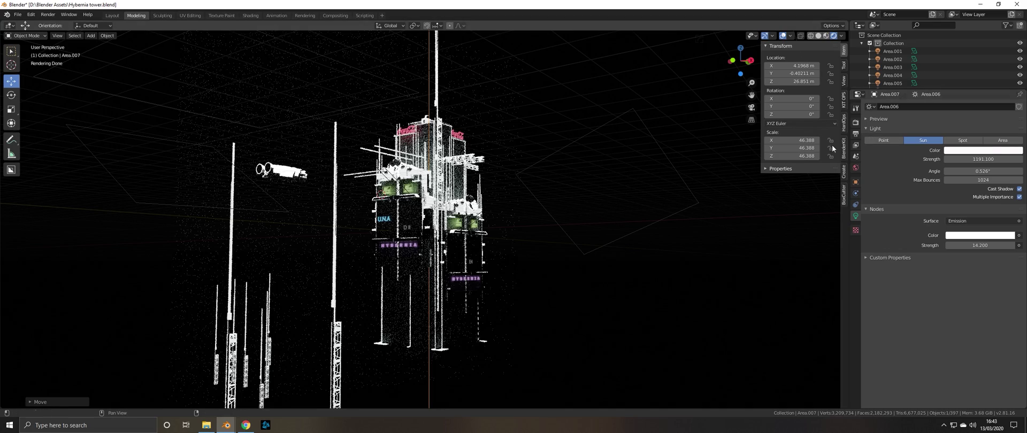
{"action": "left_click", "coordinate": [1002, 140]}
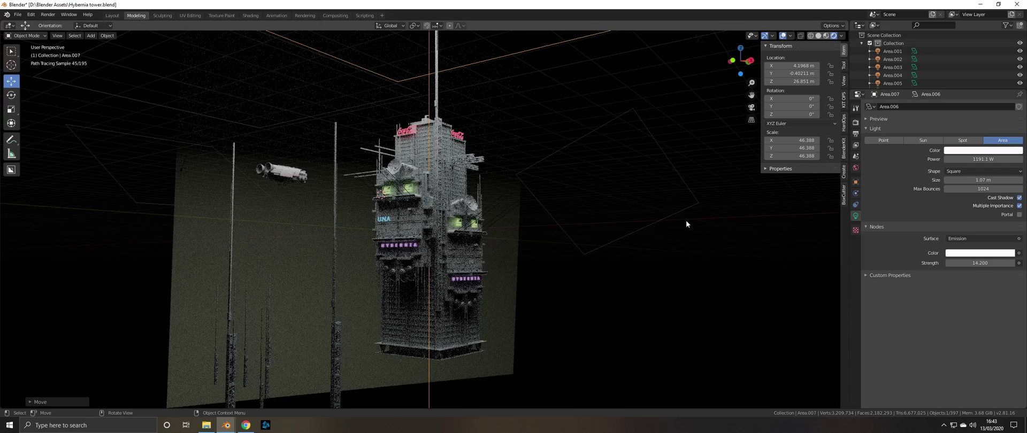
{"action": "scroll", "coordinate": [418, 332], "scroll_direction": "up", "scroll_amount": 2}
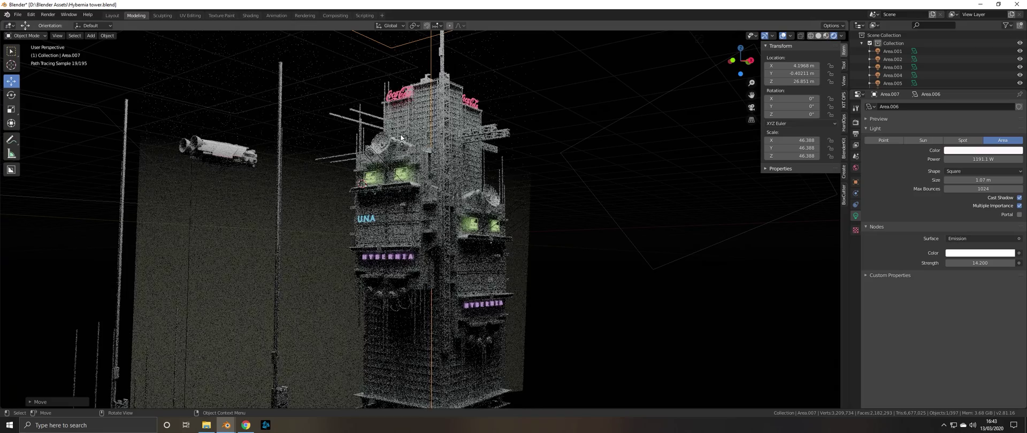
{"action": "key", "text": "KP_0"}
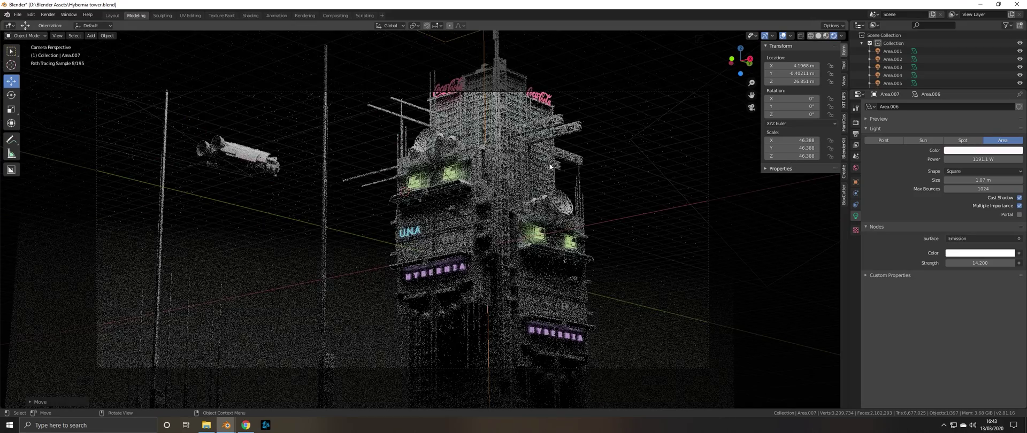
{"action": "scroll", "coordinate": [470, 73], "scroll_direction": "down", "scroll_amount": 2}
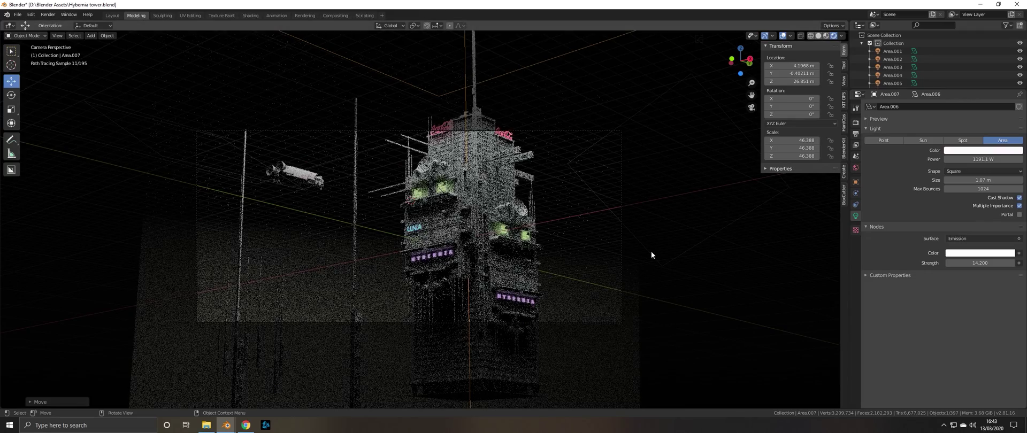
{"action": "scroll", "coordinate": [652, 255], "scroll_direction": "up", "scroll_amount": 2}
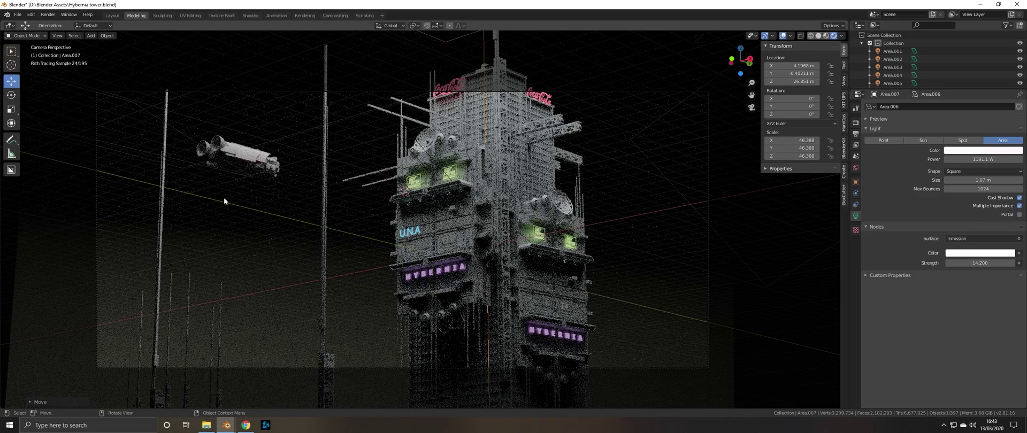
Step: Rotate the overhead area light around Y to face the tower from the side and move it along X to about 19.7 m
{"action": "mouse_move", "coordinate": [424, 236]}
{"action": "middle_mouse_down"}
{"action": "mouse_move", "coordinate": [495, 260]}
{"action": "mouse_move", "coordinate": [451, 242]}
{"action": "mouse_move", "coordinate": [436, 291]}
{"action": "mouse_move", "coordinate": [438, 335]}
{"action": "mouse_move", "coordinate": [435, 255]}
{"action": "middle_mouse_up"}
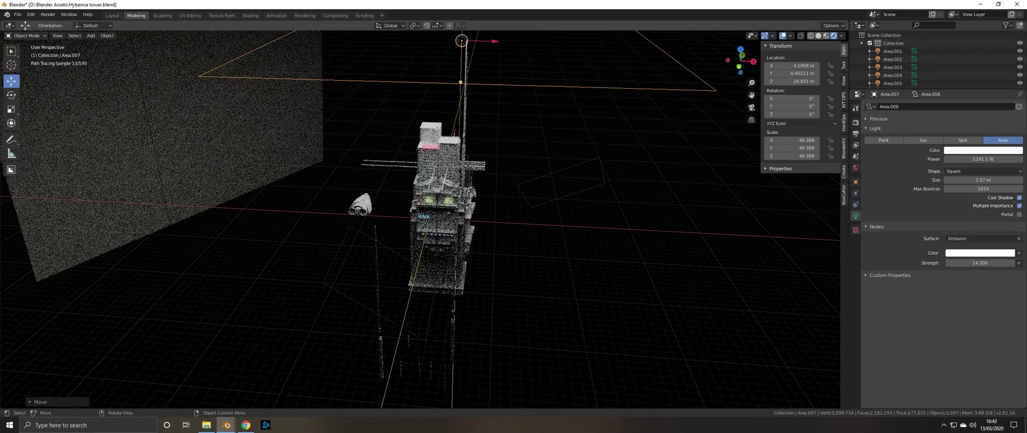
{"action": "middle_click_drag", "start_coordinate": [485, 38], "coordinate": [473, 54]}
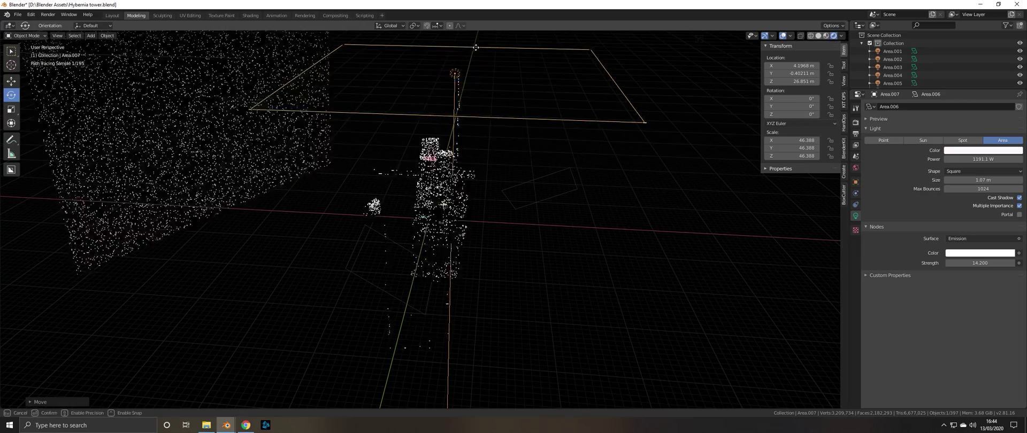
{"action": "left_click_drag", "start_coordinate": [478, 49], "coordinate": [153, 115]}
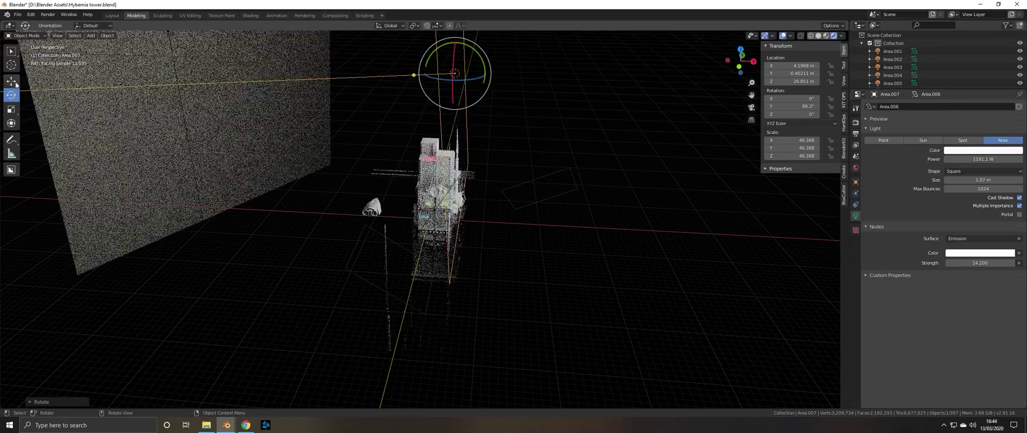
{"action": "key", "text": "g"}
{"action": "key", "text": "x"}
{"action": "left_click", "coordinate": [617, 126]}
Step: Examine how the side area light falls on the tower's lit and shadowed faces from several angles
{"action": "middle_click_drag", "start_coordinate": [617, 126], "coordinate": [487, 179]}
{"action": "middle_click_drag", "start_coordinate": [575, 196], "coordinate": [575, 196]}
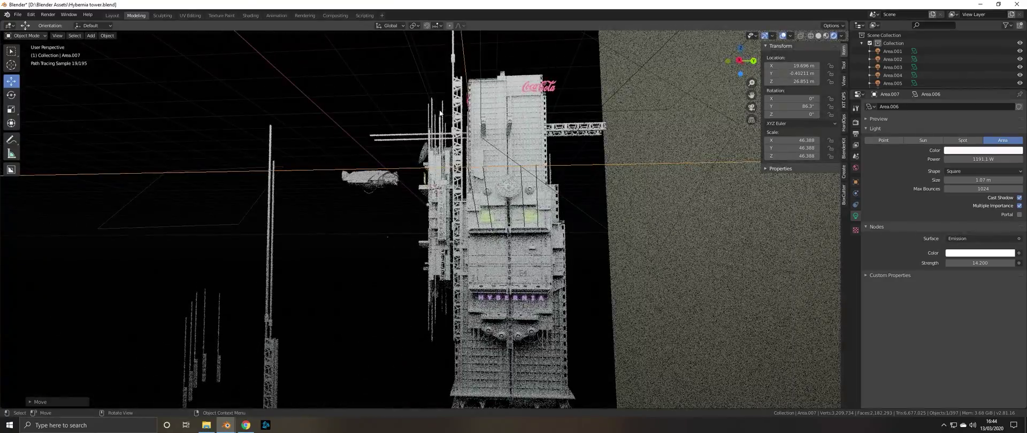
{"action": "middle_click_drag", "start_coordinate": [589, 206], "coordinate": [482, 195], "text": "shift"}
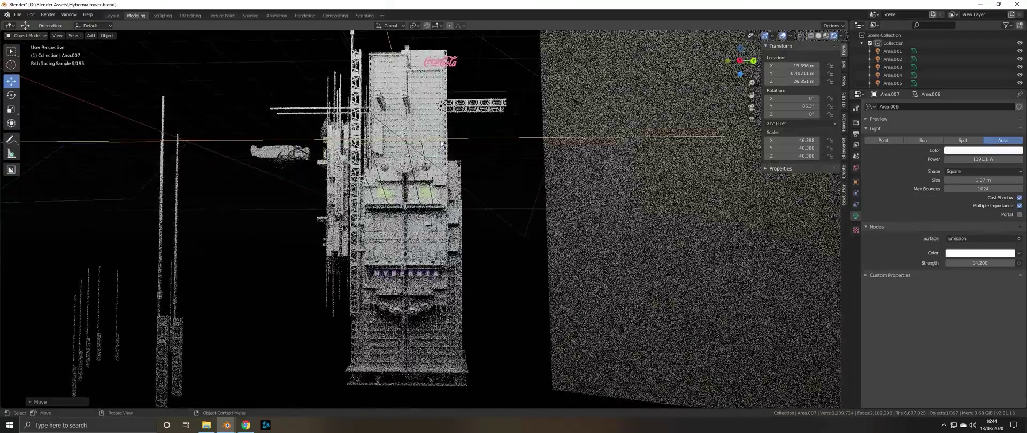
{"action": "middle_click_drag", "start_coordinate": [371, 159], "coordinate": [503, 352], "text": "shift"}
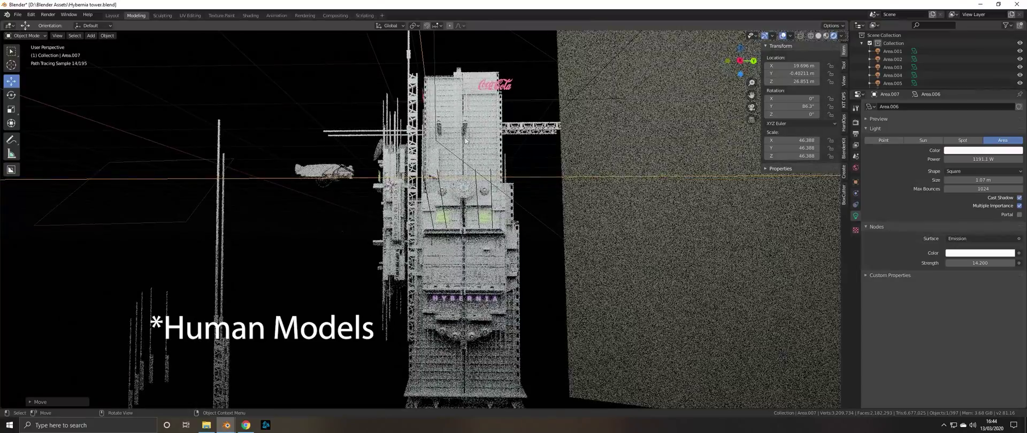
{"action": "mouse_move", "coordinate": [335, 217]}
{"action": "middle_mouse_down"}
{"action": "mouse_move", "coordinate": [608, 275]}
{"action": "mouse_move", "coordinate": [659, 255]}
{"action": "mouse_move", "coordinate": [402, 242]}
{"action": "mouse_move", "coordinate": [321, 249]}
{"action": "mouse_move", "coordinate": [454, 248]}
{"action": "mouse_move", "coordinate": [446, 231]}
{"action": "middle_mouse_up"}
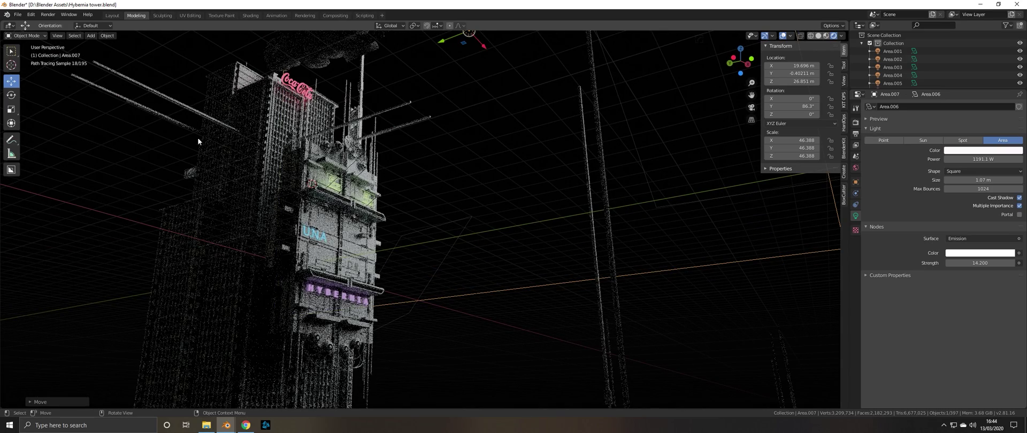
{"action": "middle_click_drag", "start_coordinate": [385, 309], "coordinate": [419, 226]}
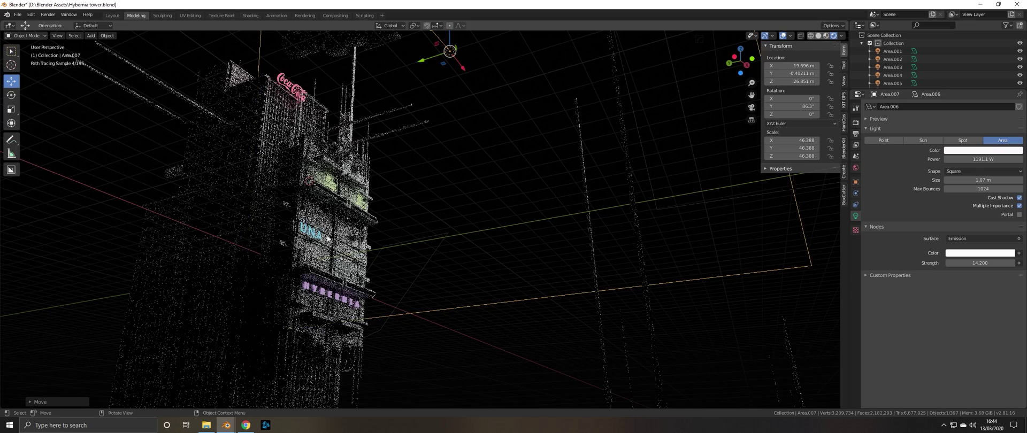
{"action": "mouse_move", "coordinate": [491, 200]}
{"action": "middle_mouse_down"}
{"action": "mouse_move", "coordinate": [436, 209]}
{"action": "mouse_move", "coordinate": [503, 152]}
{"action": "middle_mouse_up"}
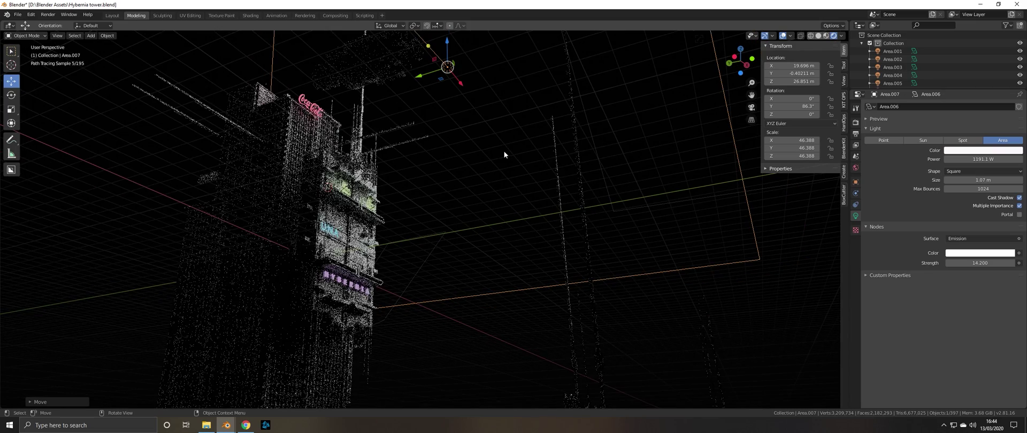
{"action": "mouse_move", "coordinate": [519, 191]}
{"action": "middle_mouse_down"}
{"action": "mouse_move", "coordinate": [534, 202]}
{"action": "mouse_move", "coordinate": [384, 217]}
{"action": "mouse_move", "coordinate": [506, 256]}
{"action": "middle_mouse_up"}
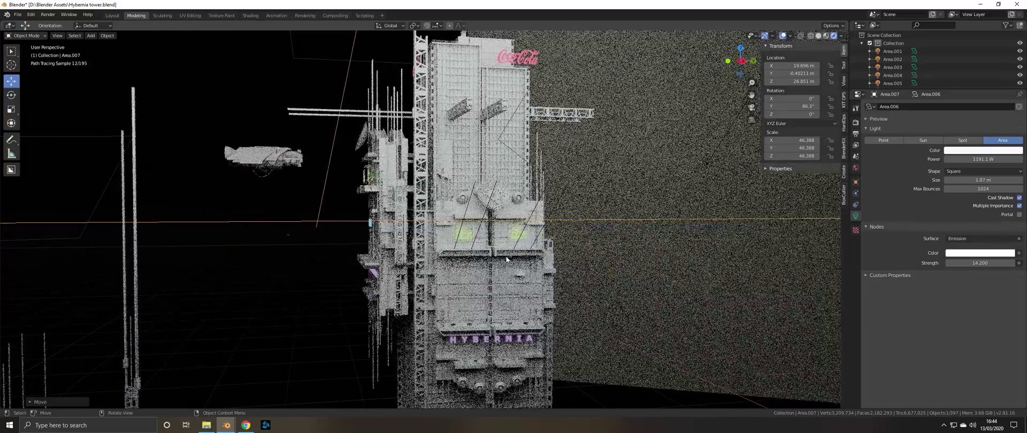
{"action": "mouse_move", "coordinate": [502, 248]}
{"action": "middle_mouse_down"}
{"action": "mouse_move", "coordinate": [426, 252]}
{"action": "mouse_move", "coordinate": [518, 233]}
{"action": "middle_mouse_up"}
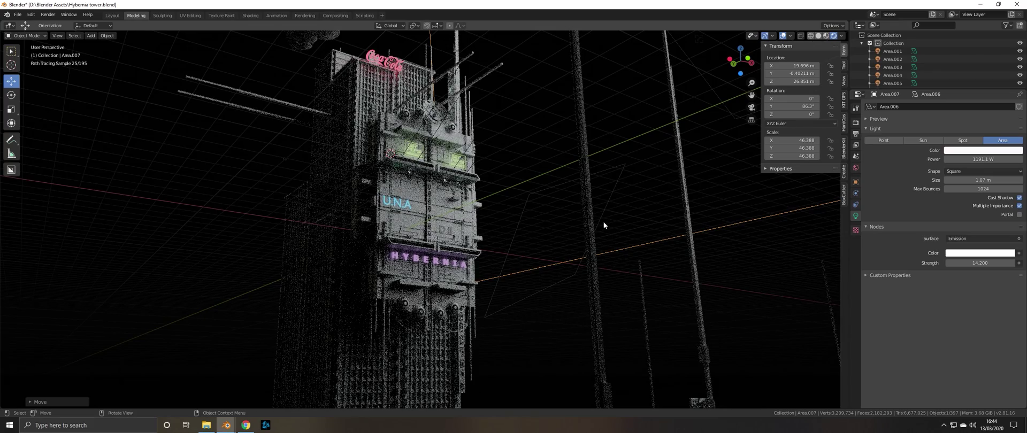
{"action": "middle_click_drag", "start_coordinate": [593, 241], "coordinate": [502, 121], "text": "ctrl"}
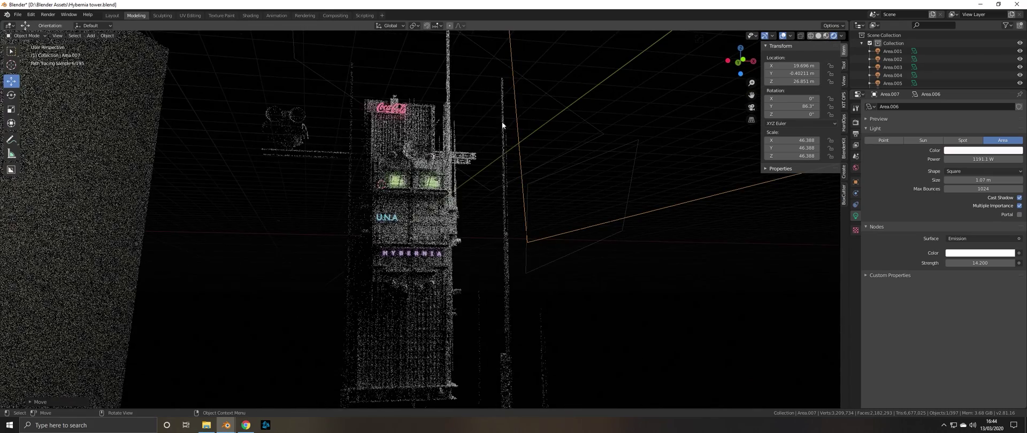
{"action": "mouse_move", "coordinate": [512, 93]}
{"action": "middle_mouse_down"}
{"action": "mouse_move", "coordinate": [509, 105]}
{"action": "mouse_move", "coordinate": [545, 43]}
{"action": "middle_mouse_up"}
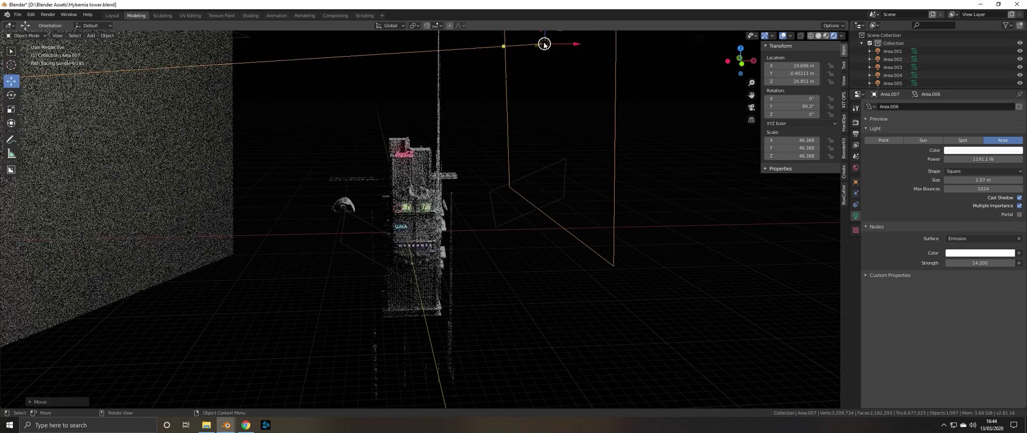
Step: Delete the large area light beside the tower
{"action": "key", "text": "x"}
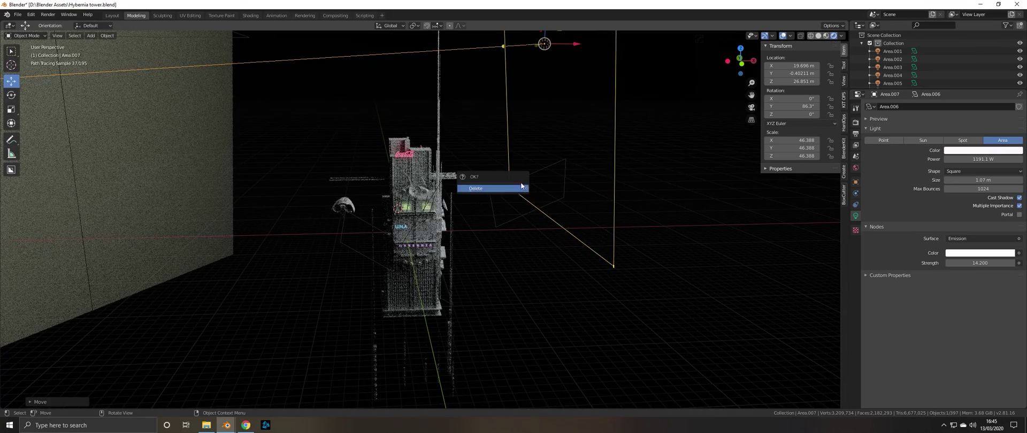
{"action": "left_click", "coordinate": [521, 184]}
{"action": "middle_click_drag", "start_coordinate": [538, 215], "coordinate": [504, 210]}
{"action": "mouse_move", "coordinate": [411, 207]}
{"action": "middle_mouse_down"}
{"action": "mouse_move", "coordinate": [380, 189]}
{"action": "mouse_move", "coordinate": [399, 207]}
{"action": "middle_mouse_up"}
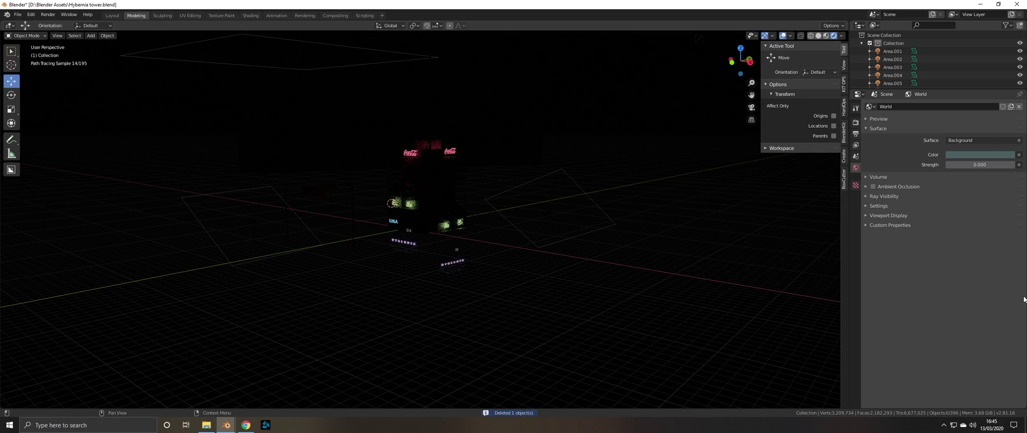
Step: Set the world background strength to 1.200
{"action": "middle_click_drag", "start_coordinate": [307, 278], "coordinate": [316, 248]}
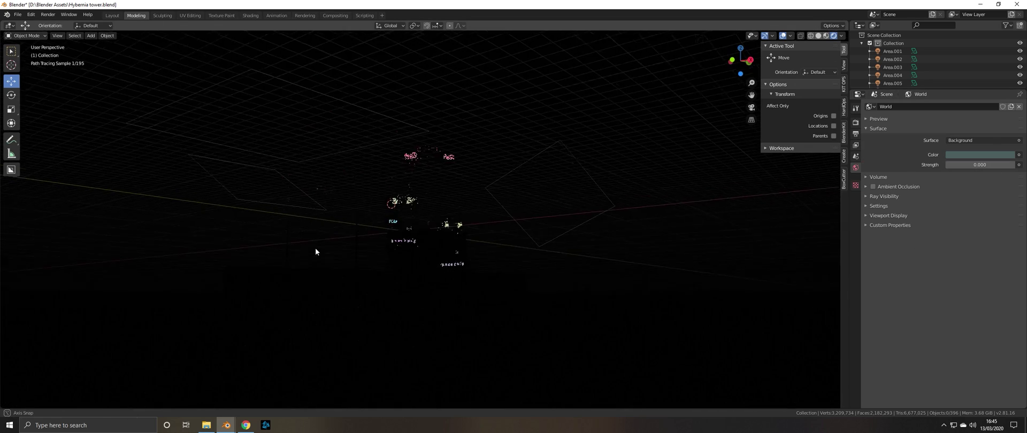
{"action": "left_click_drag", "start_coordinate": [979, 165], "coordinate": [1001, 164]}
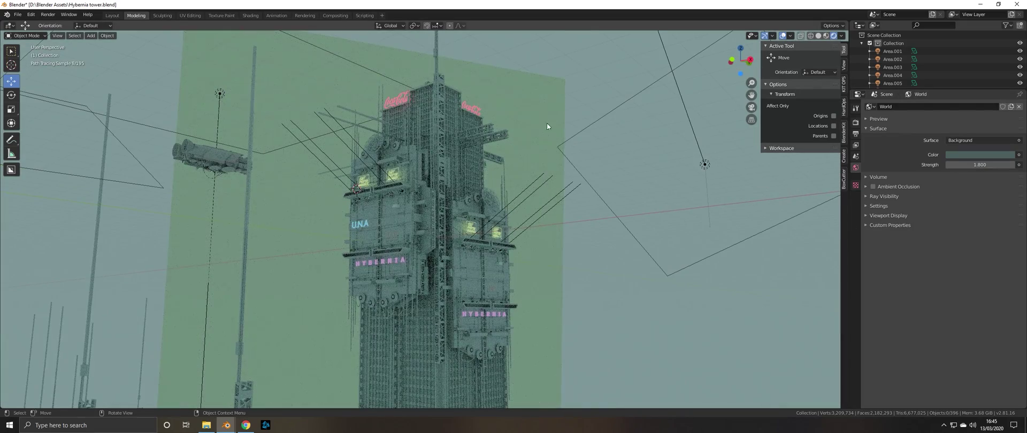
{"action": "left_click_drag", "start_coordinate": [979, 164], "coordinate": [963, 164]}
Step: Examine the tower and flying ship under the world background lighting from several angles and through the camera
{"action": "mouse_move", "coordinate": [366, 202]}
{"action": "middle_mouse_down"}
{"action": "mouse_move", "coordinate": [492, 215]}
{"action": "mouse_move", "coordinate": [553, 251]}
{"action": "middle_mouse_up"}
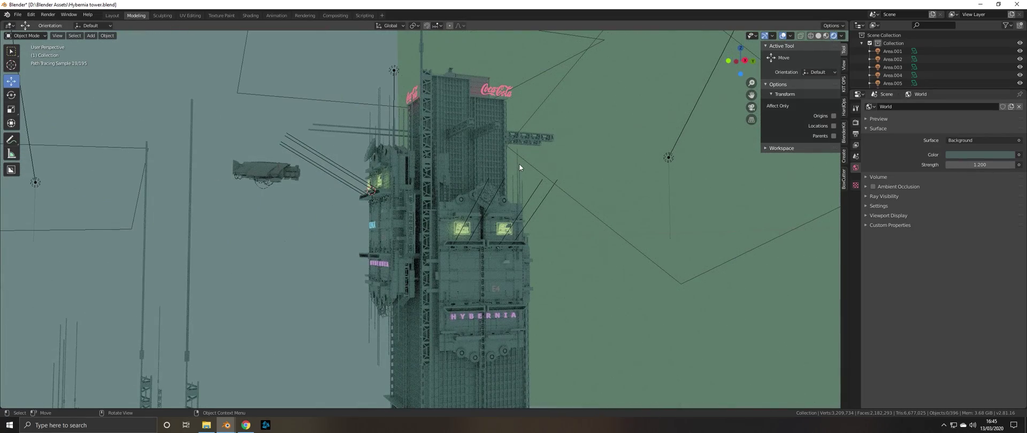
{"action": "mouse_move", "coordinate": [488, 187]}
{"action": "middle_mouse_down"}
{"action": "mouse_move", "coordinate": [512, 175]}
{"action": "mouse_move", "coordinate": [435, 199]}
{"action": "mouse_move", "coordinate": [497, 165]}
{"action": "mouse_move", "coordinate": [484, 140]}
{"action": "mouse_move", "coordinate": [397, 91]}
{"action": "middle_mouse_up"}
{"action": "mouse_move", "coordinate": [551, 164]}
{"action": "middle_mouse_down"}
{"action": "mouse_move", "coordinate": [421, 146]}
{"action": "mouse_move", "coordinate": [446, 185]}
{"action": "mouse_move", "coordinate": [438, 220]}
{"action": "middle_mouse_up"}
{"action": "scroll", "coordinate": [442, 179], "scroll_direction": "down", "scroll_amount": 3}
{"action": "scroll", "coordinate": [446, 185], "scroll_direction": "up", "scroll_amount": 2}
{"action": "scroll", "coordinate": [444, 221], "scroll_direction": "up", "scroll_amount": 3}
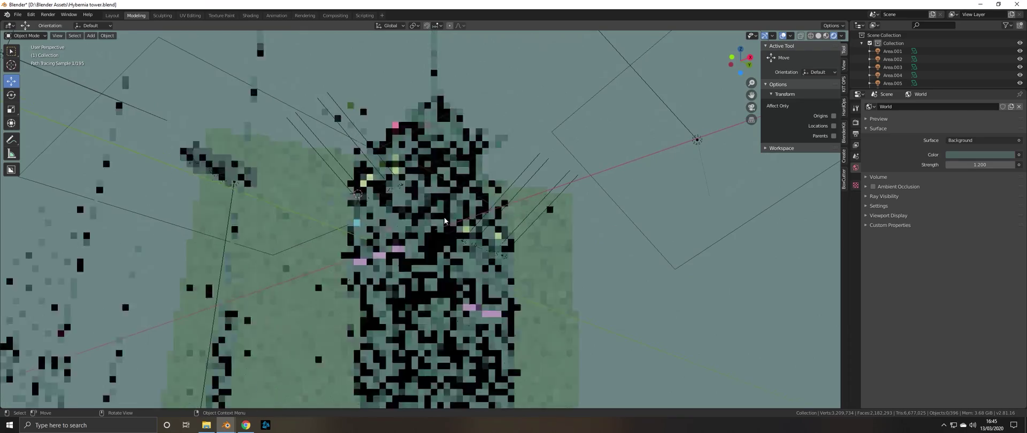
{"action": "key", "text": "KP_0"}
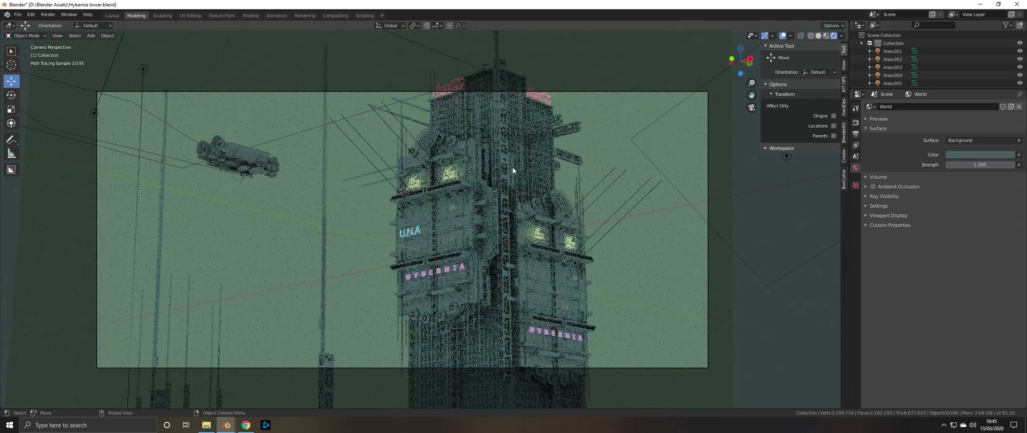
{"action": "middle_click_drag", "start_coordinate": [452, 115], "coordinate": [458, 153]}
{"action": "scroll", "coordinate": [460, 164], "scroll_direction": "up", "scroll_amount": 3}
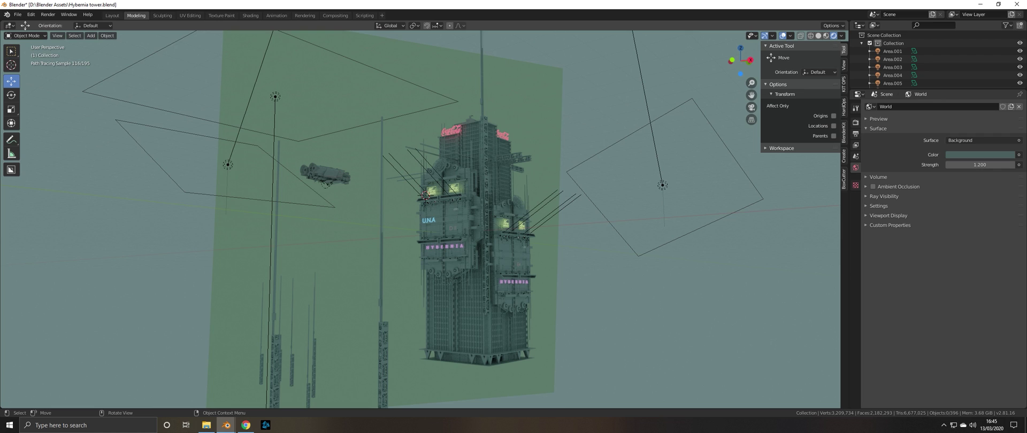
{"action": "middle_click_drag", "start_coordinate": [442, 265], "coordinate": [441, 264]}
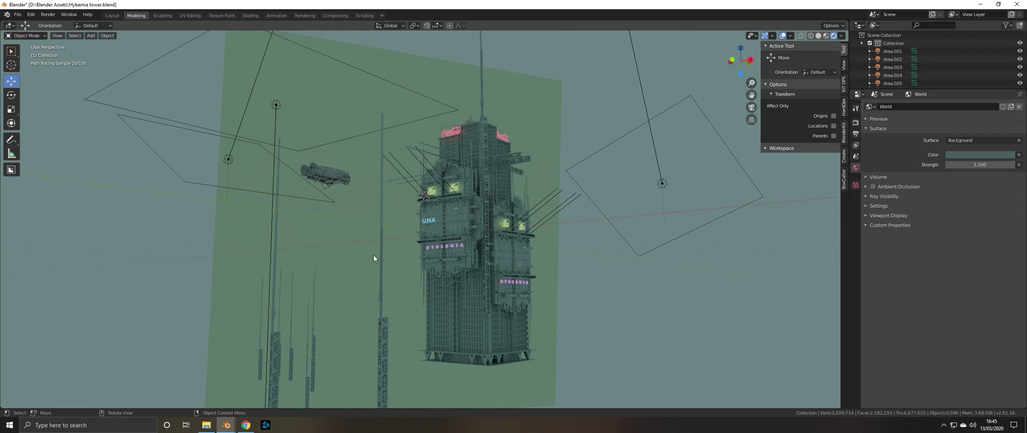
Step: Rotate the area light Area.003 near the flying ship to about -7.57°, 84.6°, 171° so it faces the tower
{"action": "left_click", "coordinate": [228, 159]}
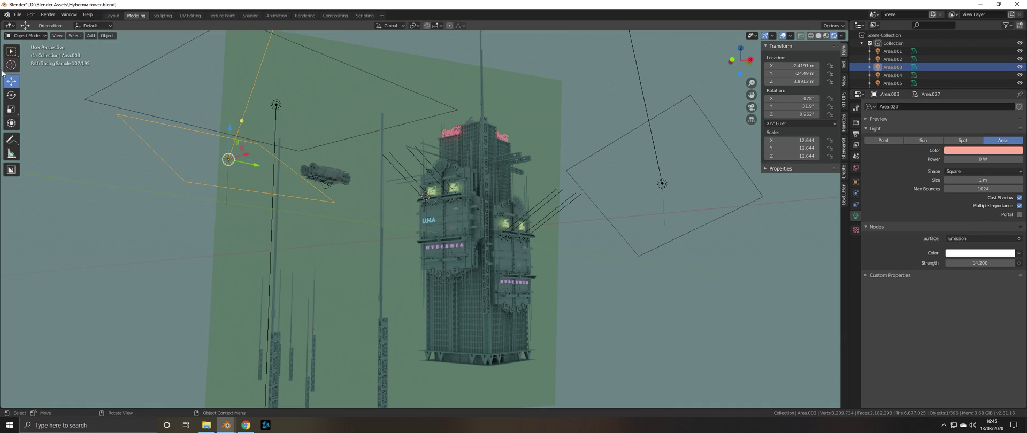
{"action": "left_click_drag", "start_coordinate": [241, 136], "coordinate": [244, 158]}
{"action": "middle_click_drag", "start_coordinate": [244, 158], "coordinate": [632, 172]}
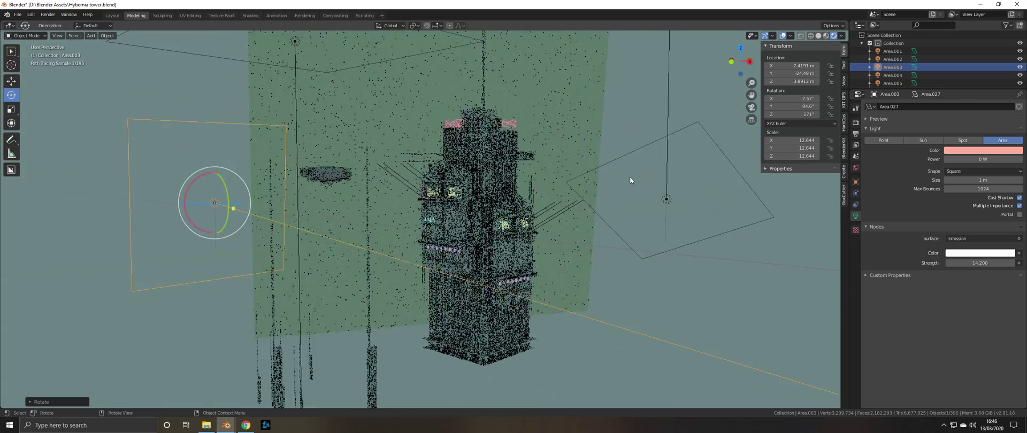
{"action": "key", "text": "KP_0"}
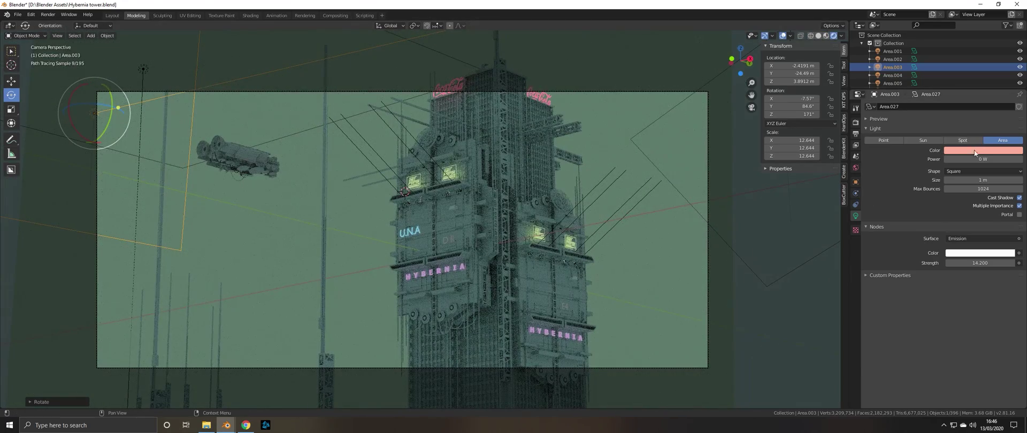
Step: Raise the Area.003 light's power to 531.8 W and move it along X to about -15.17 m
{"action": "left_click_drag", "start_coordinate": [984, 159], "coordinate": [1019, 159]}
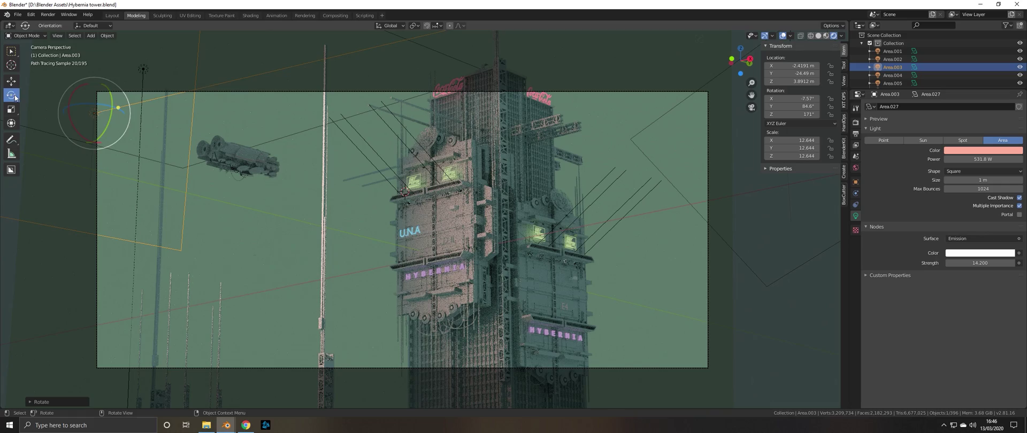
{"action": "left_click_drag", "start_coordinate": [116, 107], "coordinate": [64, 115]}
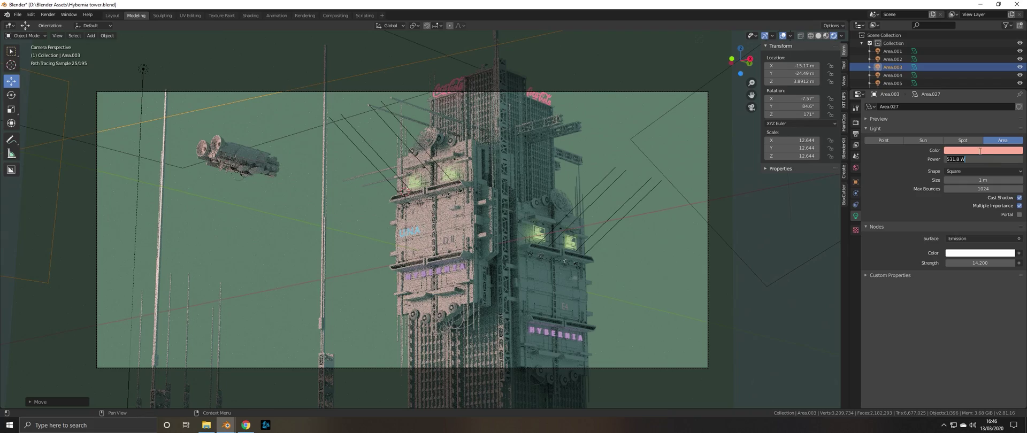
Step: Change the Area.003 light's colour to a saturated orange and set its power to 75.5 W
{"action": "left_click", "coordinate": [983, 150]}
{"action": "left_click", "coordinate": [972, 92]}
{"action": "left_click", "coordinate": [971, 98]}
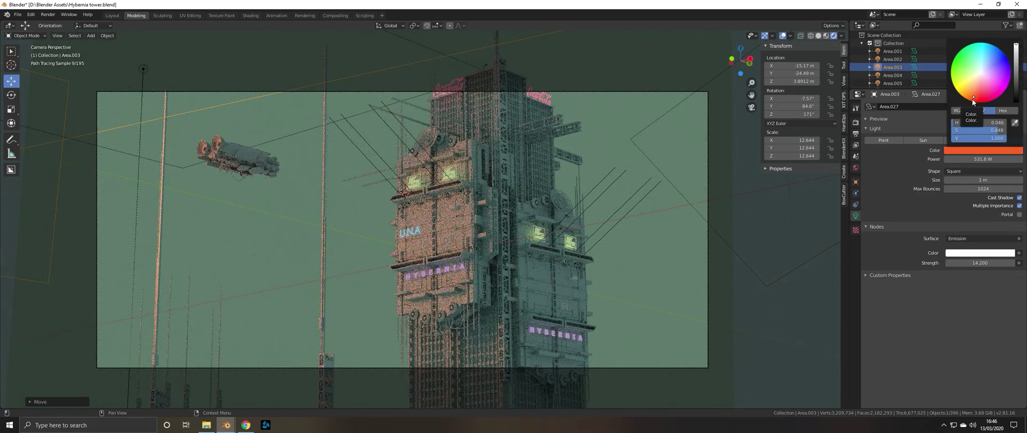
{"action": "left_click_drag", "start_coordinate": [990, 159], "coordinate": [963, 159]}
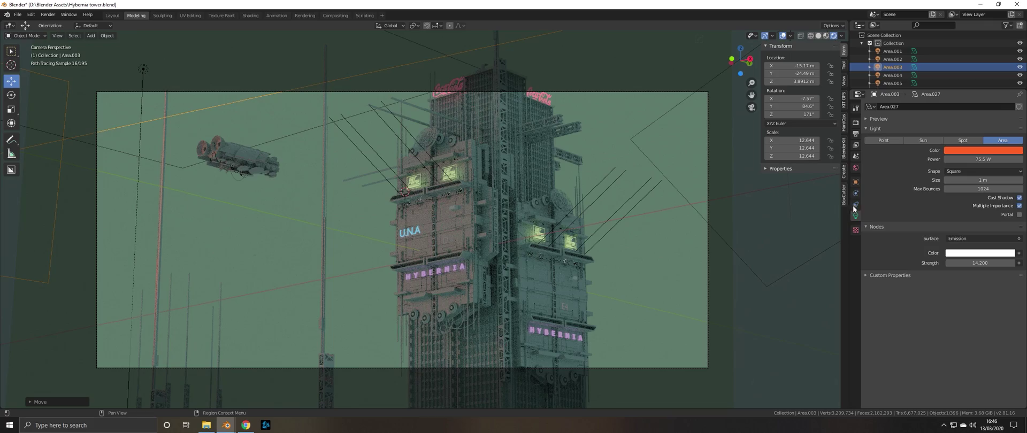
Step: Set the world background strength to 0.700
{"action": "left_click", "coordinate": [856, 168]}
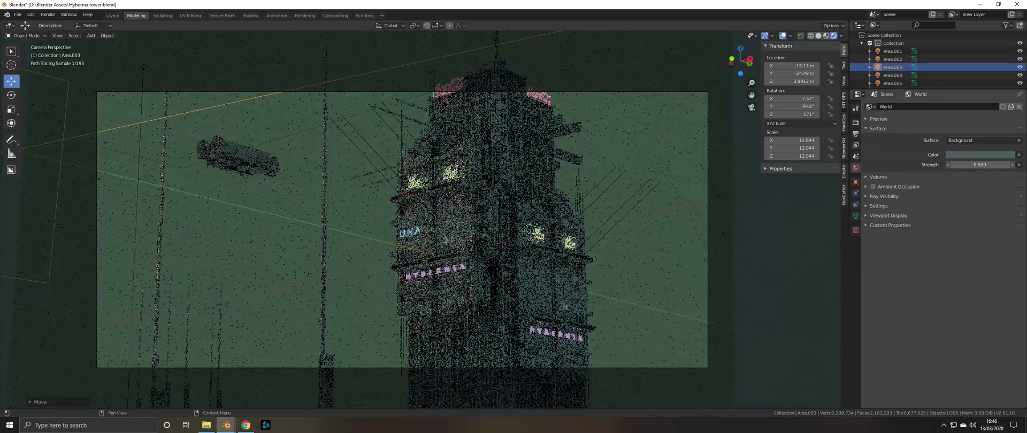
{"action": "mouse_move", "coordinate": [980, 164]}
{"action": "left_mouse_down"}
{"action": "mouse_move", "coordinate": [990, 165]}
{"action": "mouse_move", "coordinate": [964, 165]}
{"action": "left_mouse_up"}
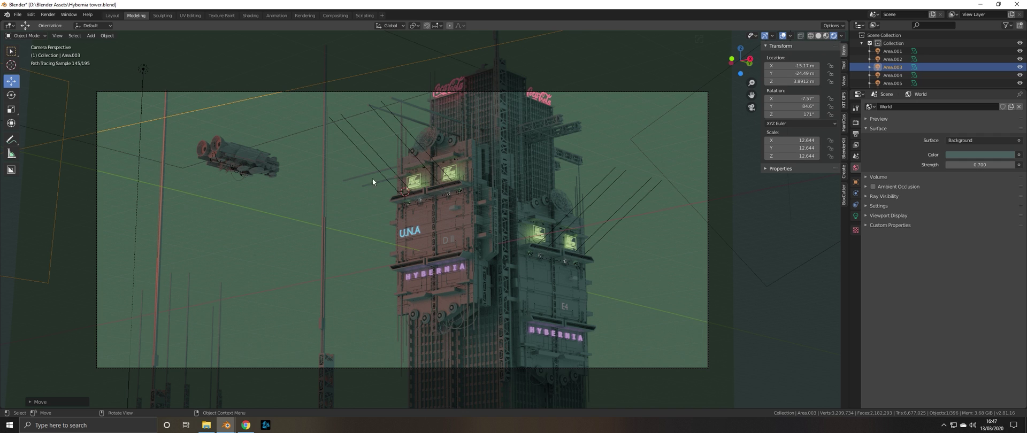
Step: Rotate the orange area light to about -179°, 17°, 0.854° so it no longer faces the tower
{"action": "scroll", "coordinate": [384, 170], "scroll_direction": "down", "scroll_amount": 1}
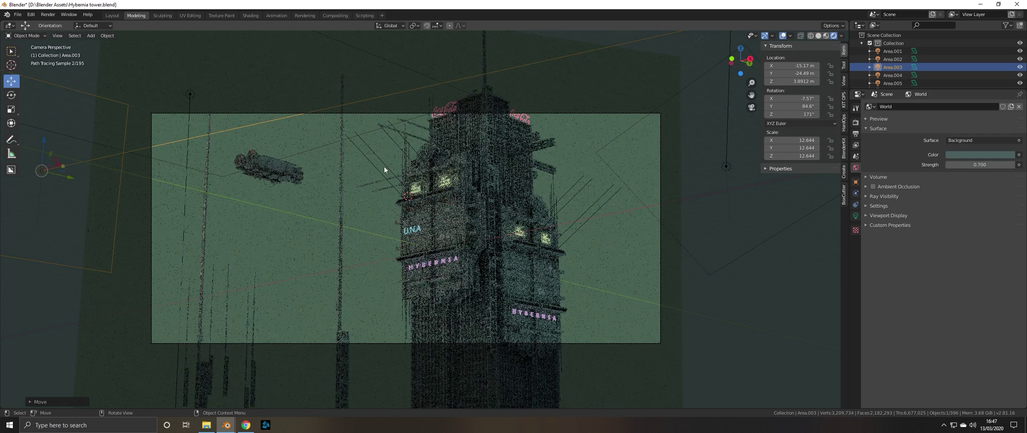
{"action": "left_click", "coordinate": [12, 94]}
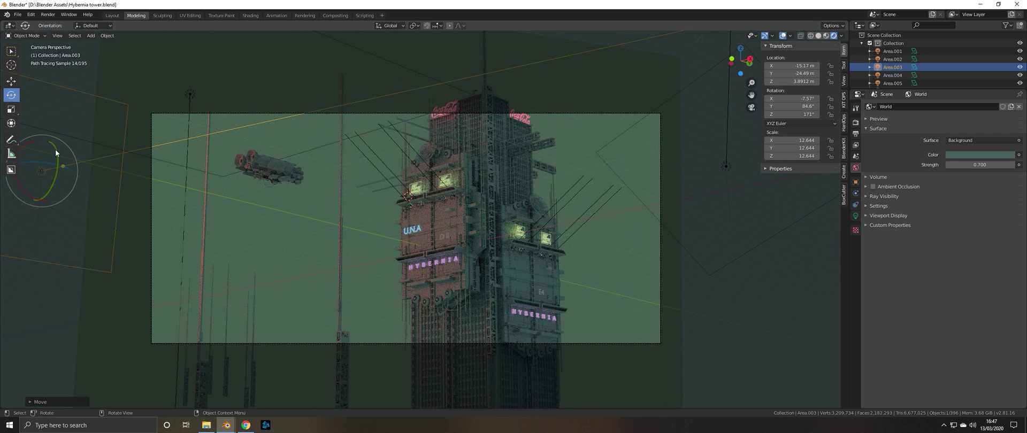
{"action": "left_click_drag", "start_coordinate": [56, 152], "coordinate": [69, 108]}
{"action": "left_click_drag", "start_coordinate": [156, 228], "coordinate": [167, 196]}
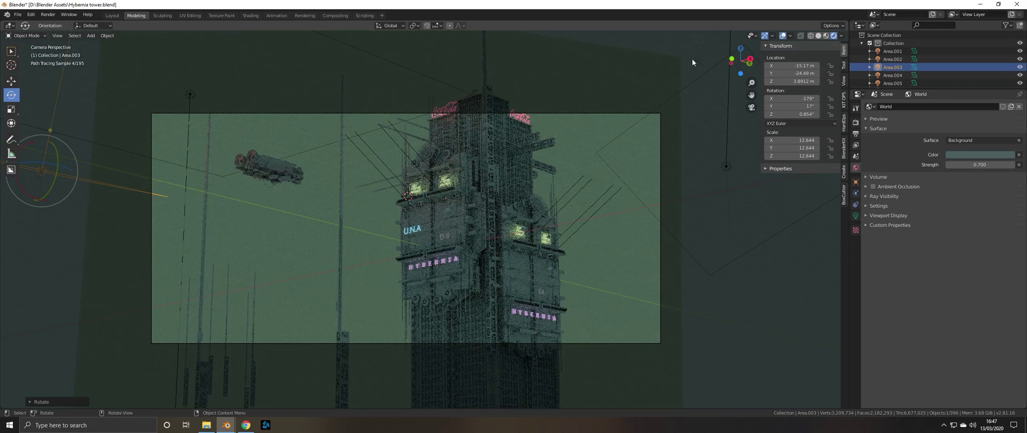
Step: Reposition the orange area light just below the flying ship, at about X 0.94 m, Y -17.34 m and Z 0.46 m
{"action": "left_click_drag", "start_coordinate": [792, 73], "coordinate": [799, 74]}
{"action": "scroll", "coordinate": [427, 240], "scroll_direction": "up", "scroll_amount": 1}
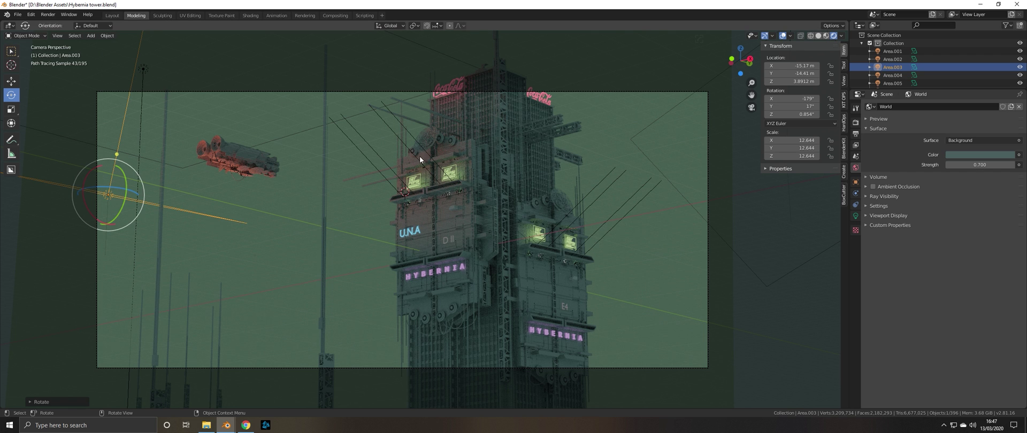
{"action": "mouse_move", "coordinate": [792, 65]}
{"action": "left_mouse_down"}
{"action": "mouse_move", "coordinate": [824, 65]}
{"action": "mouse_move", "coordinate": [792, 65]}
{"action": "left_mouse_up"}
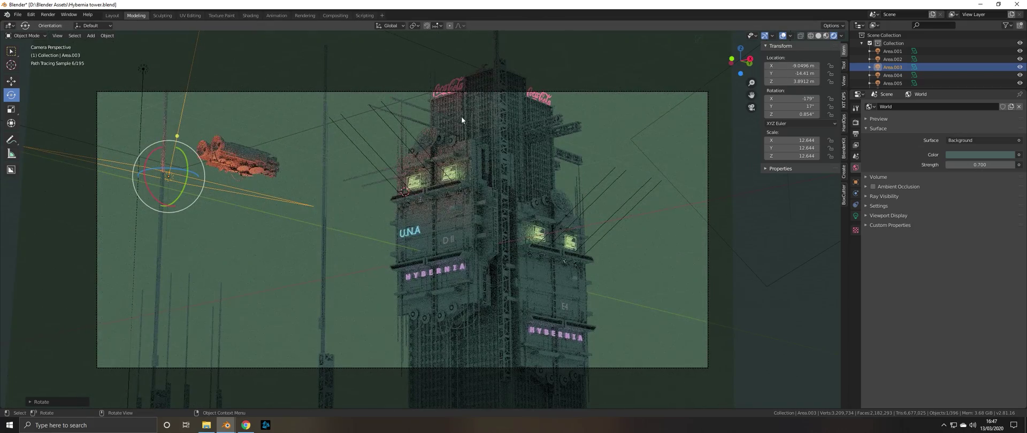
{"action": "left_click_drag", "start_coordinate": [797, 66], "coordinate": [811, 65]}
{"action": "key", "text": "ctrl+z"}
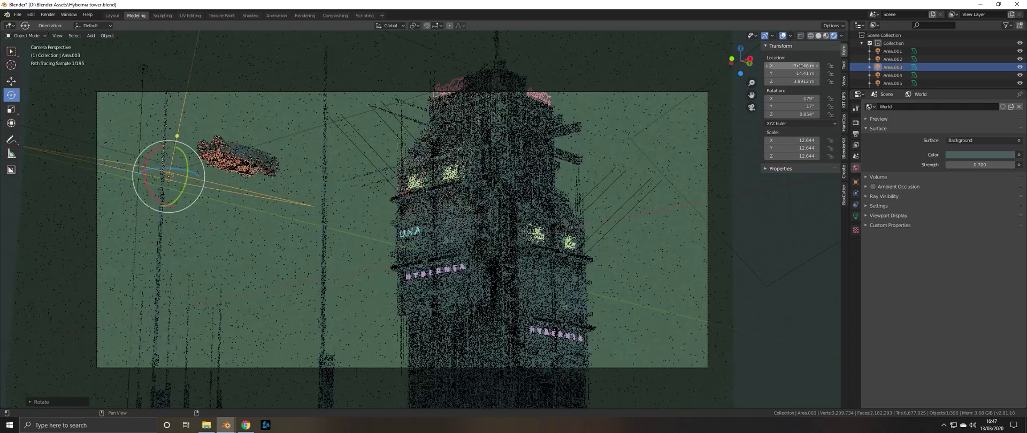
{"action": "mouse_move", "coordinate": [792, 73]}
{"action": "left_mouse_down"}
{"action": "mouse_move", "coordinate": [819, 73]}
{"action": "mouse_move", "coordinate": [776, 66]}
{"action": "mouse_move", "coordinate": [825, 65]}
{"action": "left_mouse_up"}
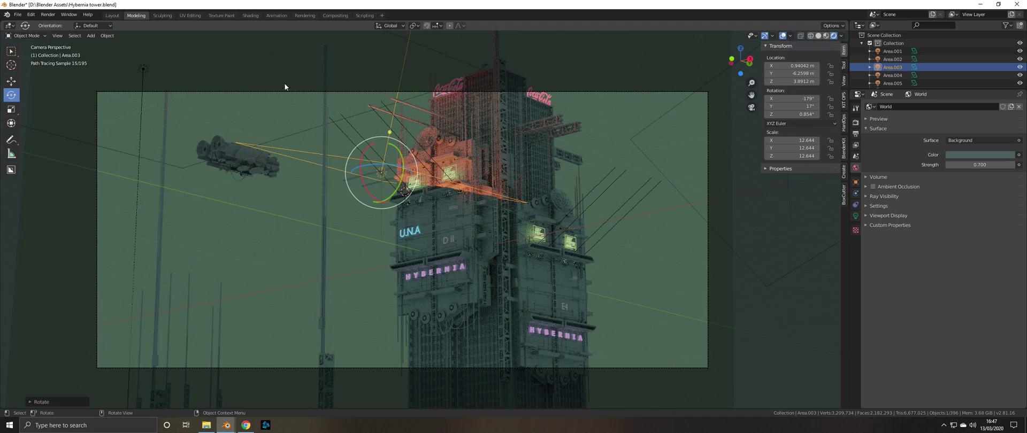
{"action": "left_click_drag", "start_coordinate": [792, 74], "coordinate": [728, 73]}
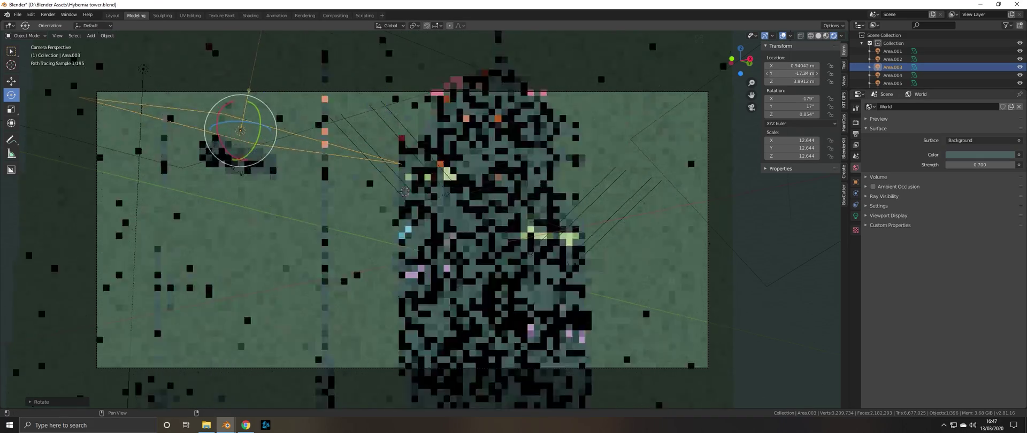
{"action": "left_click_drag", "start_coordinate": [807, 82], "coordinate": [782, 81]}
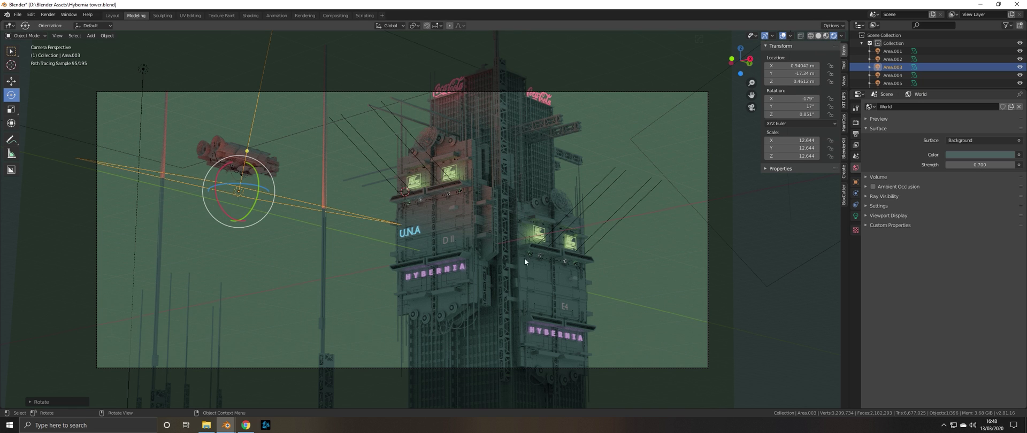
Step: Set the power of the area light Area.002 on the tower's far side to 137 W and adjust its height
{"action": "left_click", "coordinate": [652, 134]}
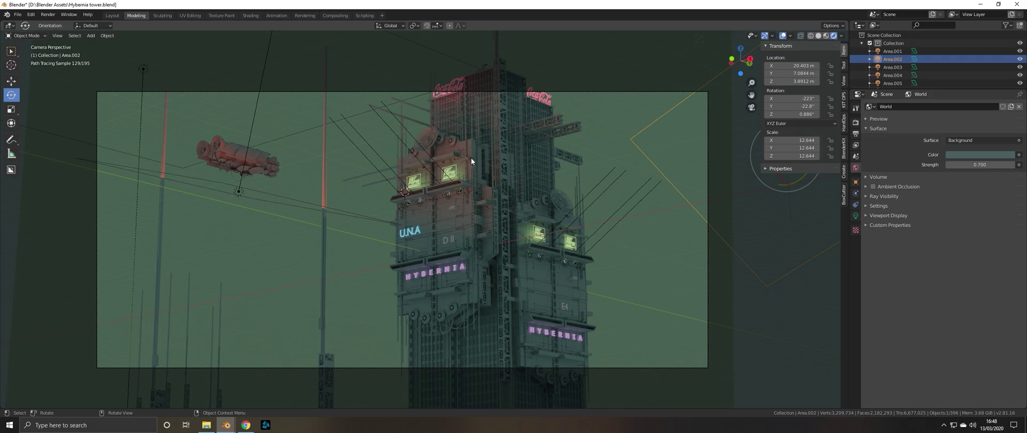
{"action": "left_click", "coordinate": [856, 216]}
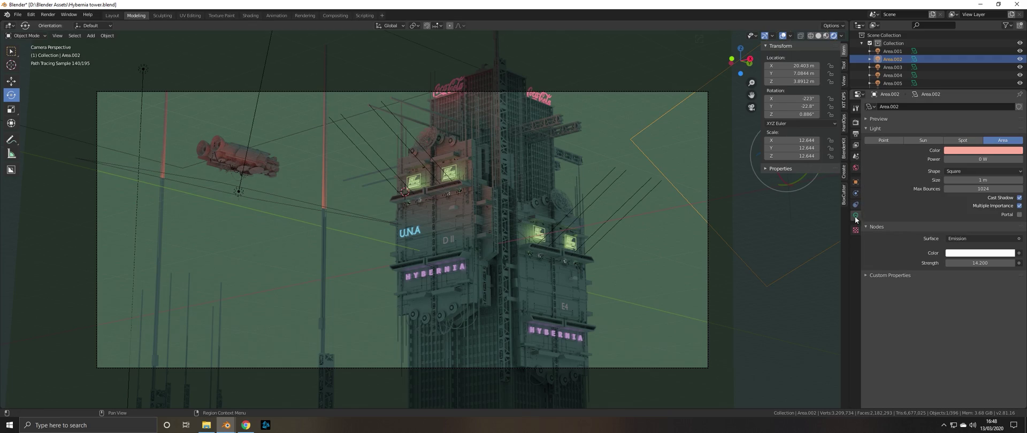
{"action": "left_click_drag", "start_coordinate": [983, 159], "coordinate": [1017, 159]}
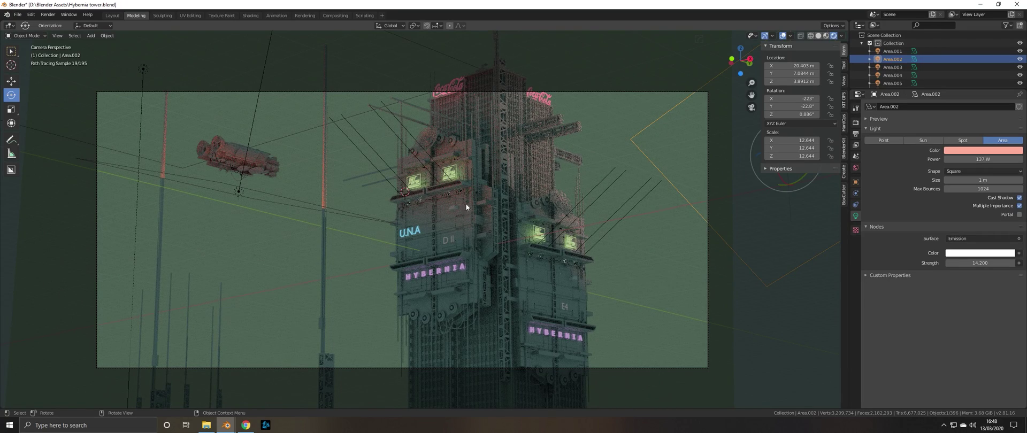
{"action": "mouse_move", "coordinate": [808, 82]}
{"action": "left_mouse_down"}
{"action": "mouse_move", "coordinate": [770, 82]}
{"action": "mouse_move", "coordinate": [824, 82]}
{"action": "left_mouse_up"}
Step: Examine the backdrop plane behind the tower and the lights around it, both up close and through the camera
{"action": "key", "text": "KP_0"}
{"action": "left_click", "coordinate": [308, 146]}
{"action": "key", "text": "KP_Decimal"}
{"action": "mouse_move", "coordinate": [329, 200]}
{"action": "middle_mouse_down"}
{"action": "mouse_move", "coordinate": [420, 218]}
{"action": "mouse_move", "coordinate": [324, 194]}
{"action": "middle_mouse_up"}
{"action": "key", "text": "KP_0"}
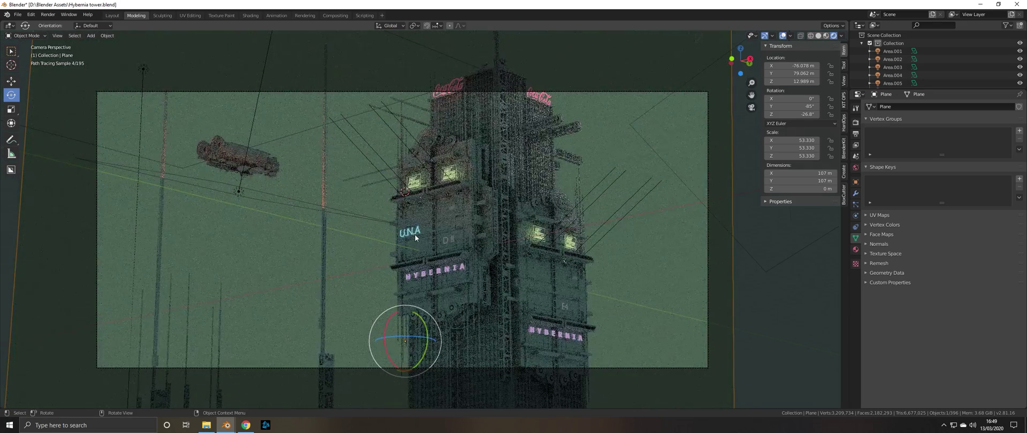
{"action": "scroll", "coordinate": [415, 234], "scroll_direction": "down", "scroll_amount": 3}
{"action": "key", "text": "KP_Decimal"}
{"action": "scroll", "coordinate": [408, 254], "scroll_direction": "up", "scroll_amount": 3}
{"action": "key", "text": "KP_0"}
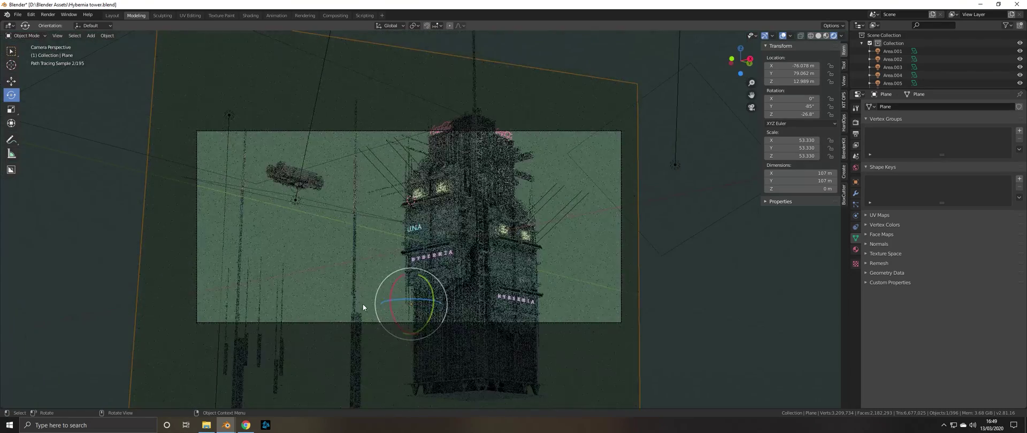
{"action": "key", "text": "KP_Decimal"}
{"action": "key", "text": "KP_0"}
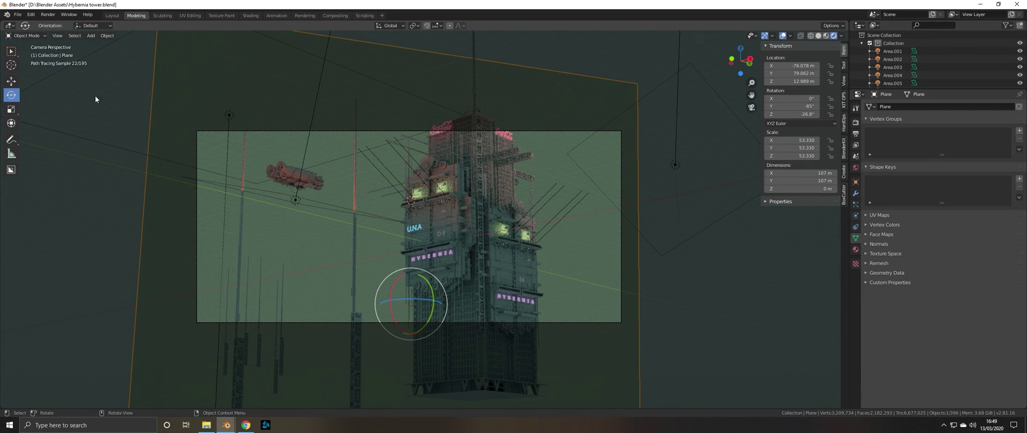
{"action": "key", "text": "KP_Decimal"}
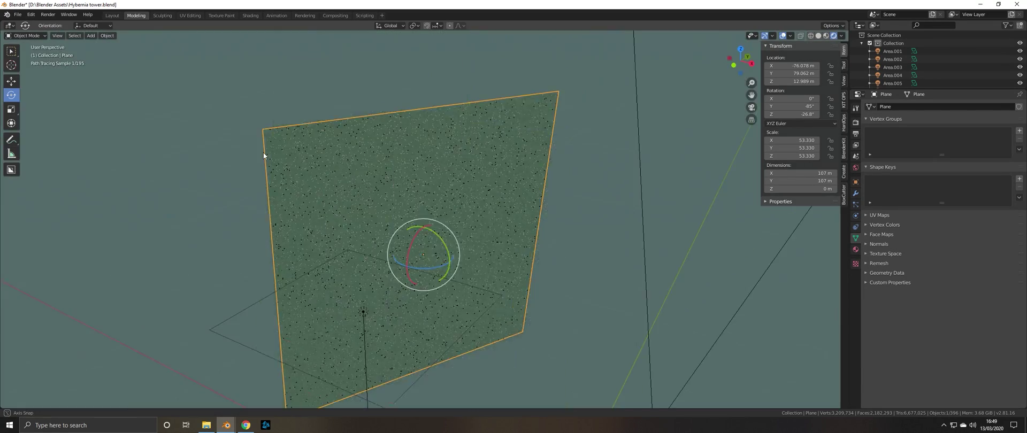
Step: Set the power of the red area light in front of the backdrop plane to 850.2 W
{"action": "left_click", "coordinate": [363, 312]}
{"action": "key", "text": "KP_0"}
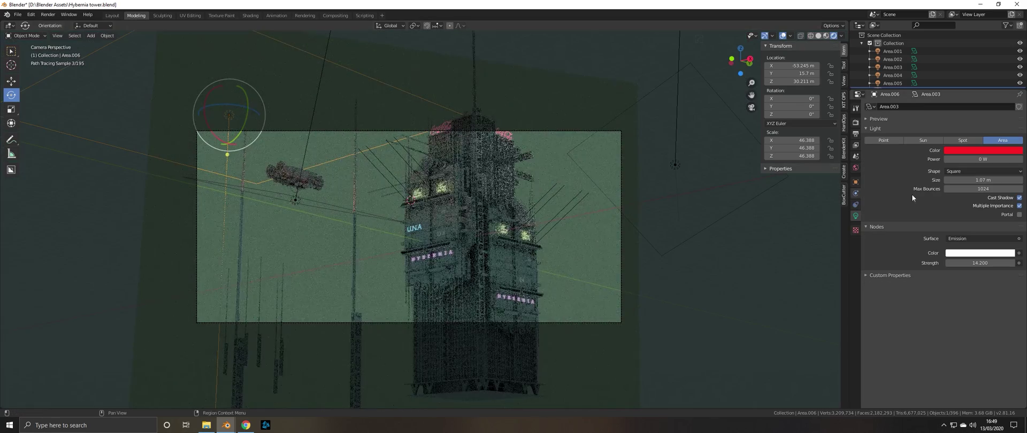
{"action": "left_click_drag", "start_coordinate": [963, 159], "coordinate": [1017, 159]}
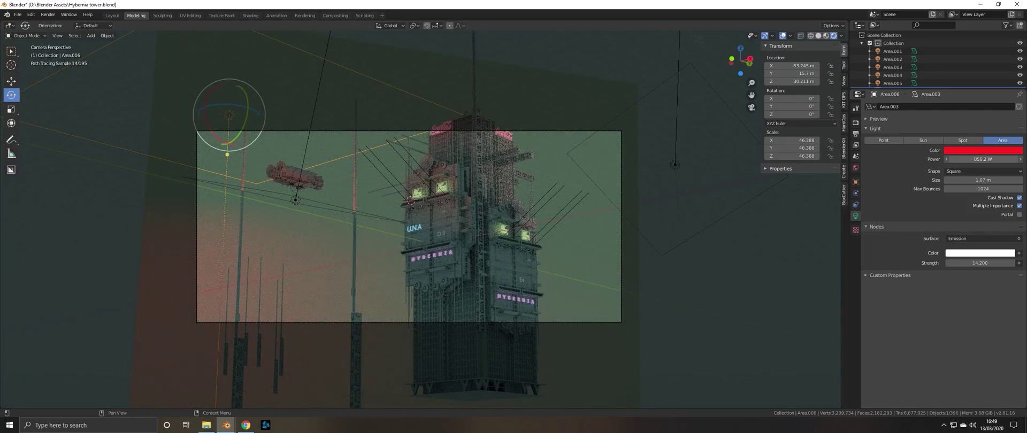
{"action": "scroll", "coordinate": [406, 197], "scroll_direction": "up", "scroll_amount": 3}
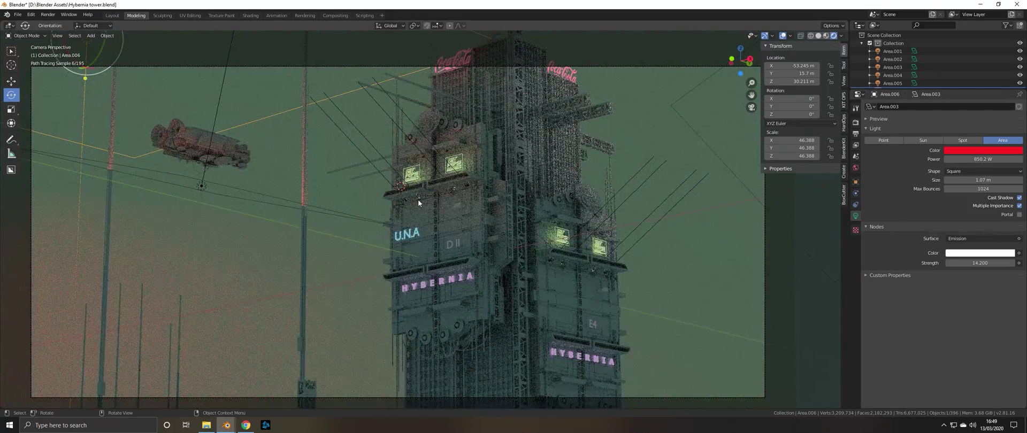
Step: Move the red area light along the backdrop to about X -45.093 m and Y 34.835 m
{"action": "scroll", "coordinate": [419, 199], "scroll_direction": "down", "scroll_amount": 2}
{"action": "left_click", "coordinate": [12, 81]}
{"action": "left_click_drag", "start_coordinate": [151, 69], "coordinate": [312, 151]}
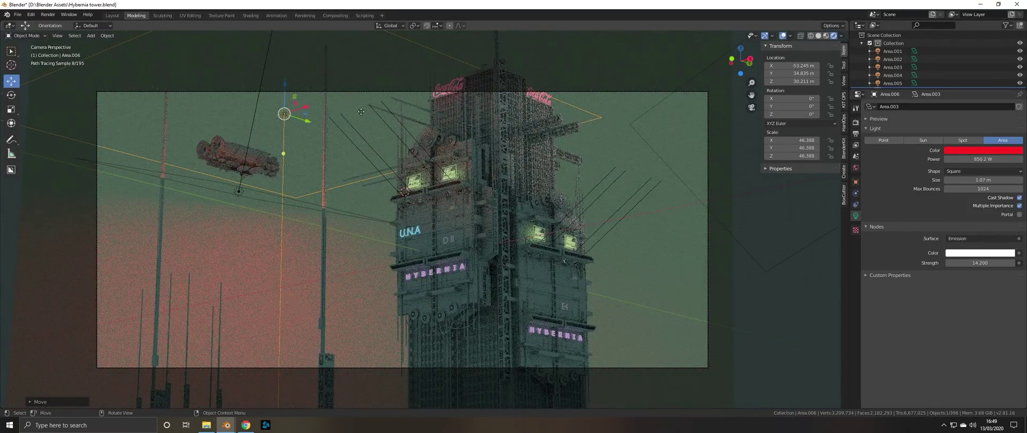
{"action": "left_click_drag", "start_coordinate": [305, 107], "coordinate": [356, 105]}
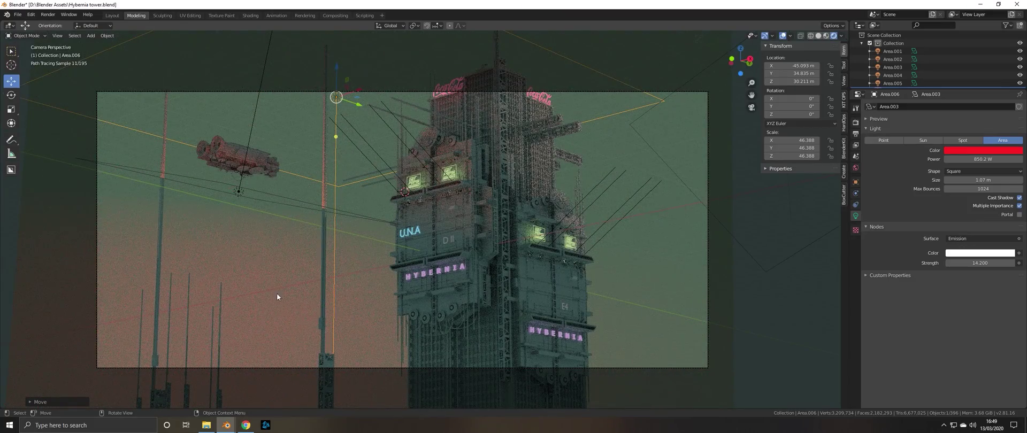
Step: Change the base colour of the backdrop plane's material to light blue
{"action": "left_click", "coordinate": [110, 143]}
{"action": "left_click", "coordinate": [856, 250]}
{"action": "left_click", "coordinate": [979, 200]}
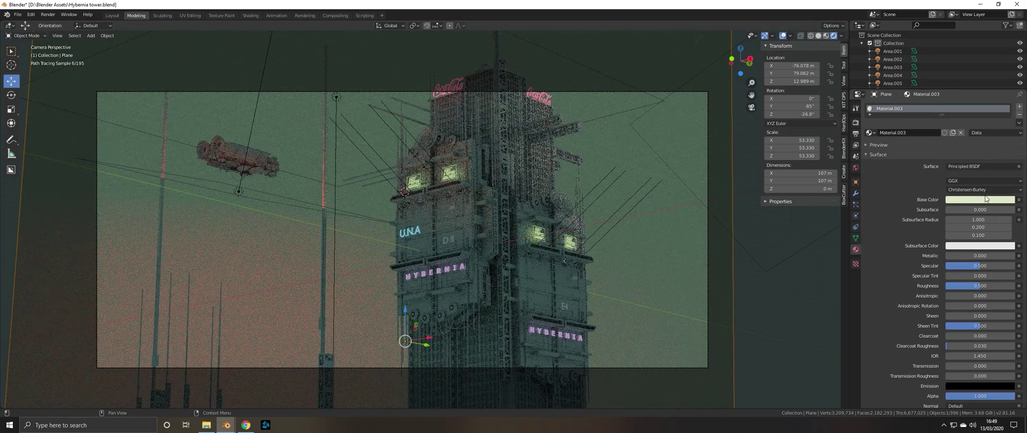
{"action": "left_click", "coordinate": [987, 199]}
{"action": "left_click", "coordinate": [974, 105]}
{"action": "left_click", "coordinate": [979, 106]}
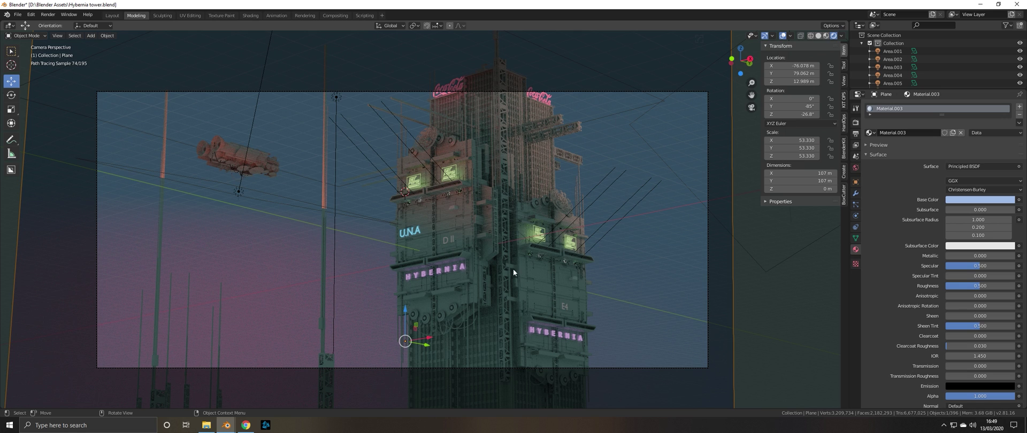
Step: Shift the world background colour towards blue and set its strength to 1.100
{"action": "left_click", "coordinate": [856, 168]}
{"action": "left_click", "coordinate": [979, 155]}
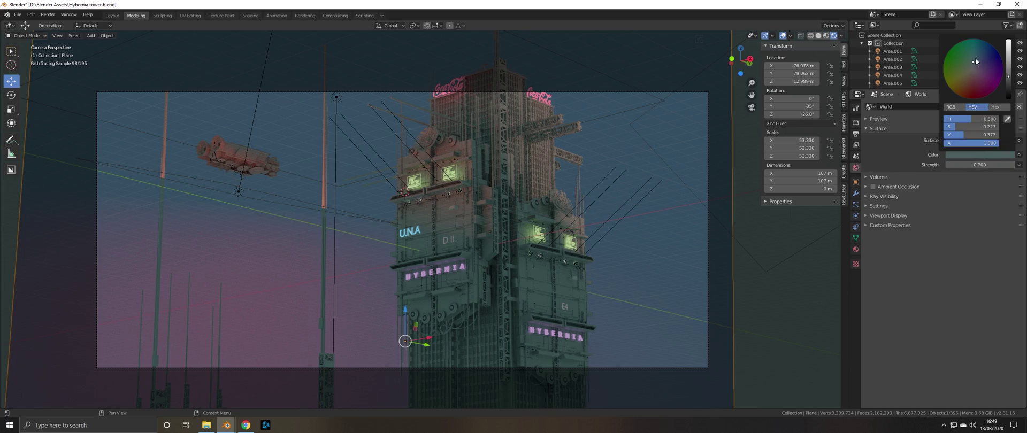
{"action": "left_click", "coordinate": [975, 58]}
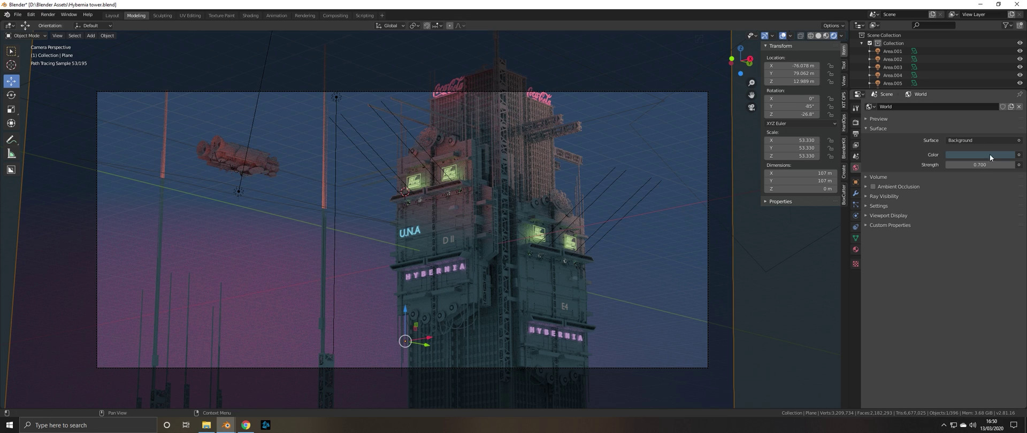
{"action": "mouse_move", "coordinate": [990, 164]}
{"action": "left_mouse_down"}
{"action": "mouse_move", "coordinate": [950, 165]}
{"action": "mouse_move", "coordinate": [1019, 165]}
{"action": "mouse_move", "coordinate": [963, 165]}
{"action": "left_mouse_up"}
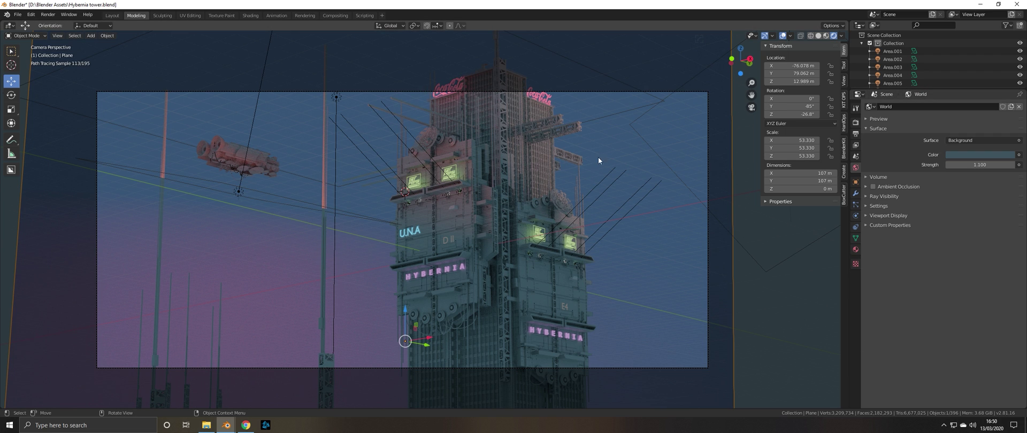
Step: Pick out the glowing signs on the tower and the backdrop plane, and hide the viewport overlays
{"action": "left_click", "coordinate": [424, 275]}
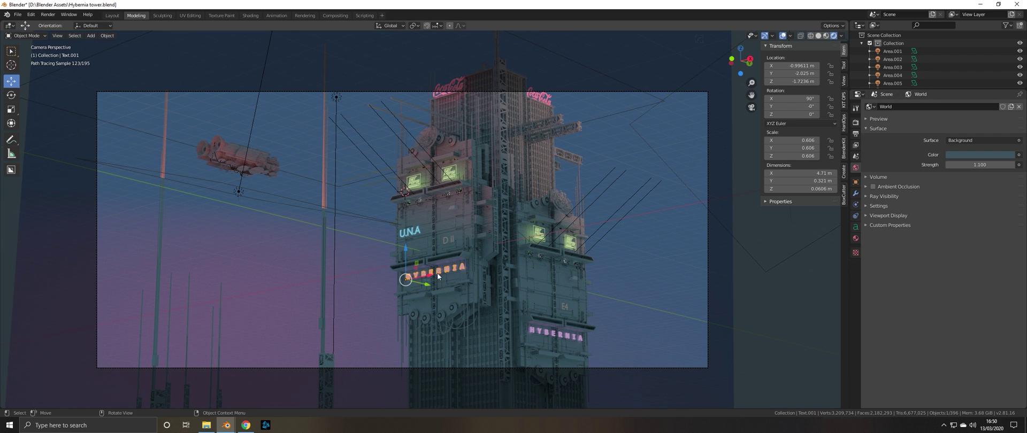
{"action": "left_click", "coordinate": [536, 232]}
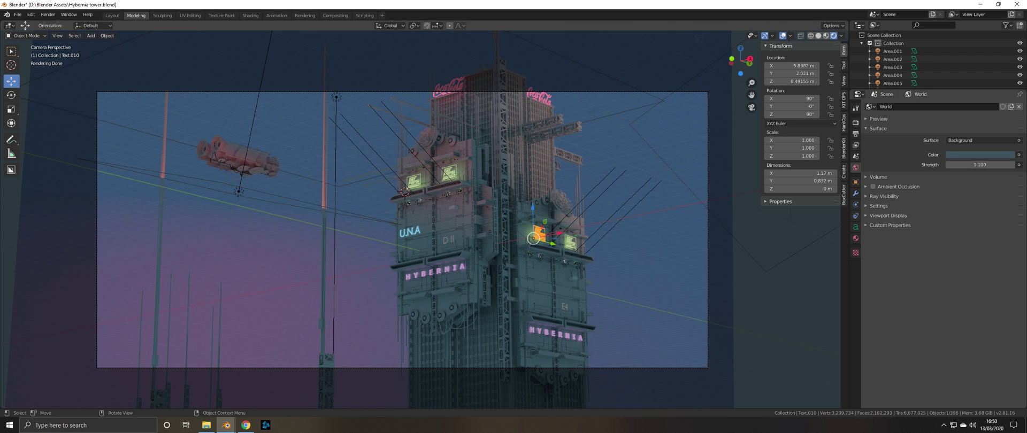
{"action": "left_click", "coordinate": [643, 339]}
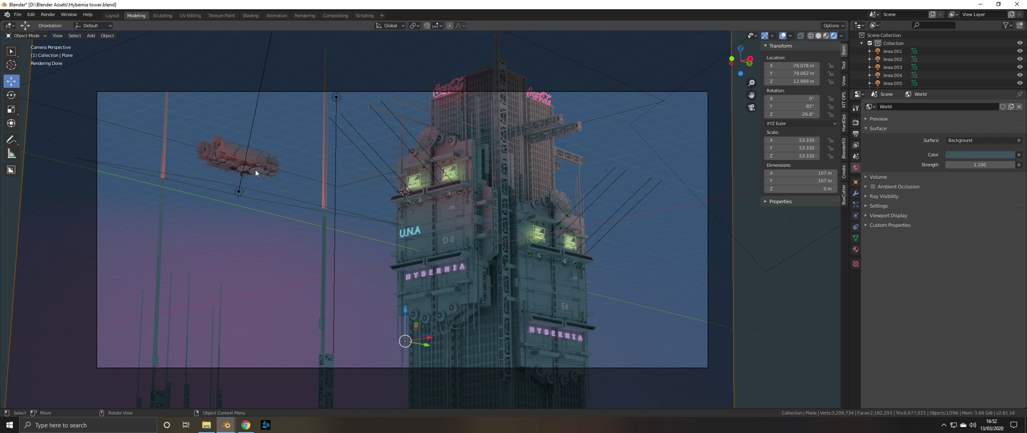
{"action": "left_click", "coordinate": [783, 35]}
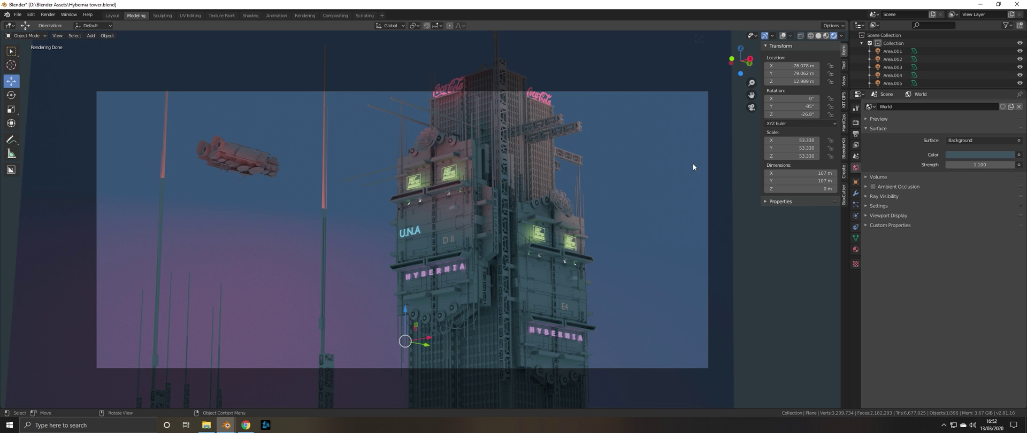